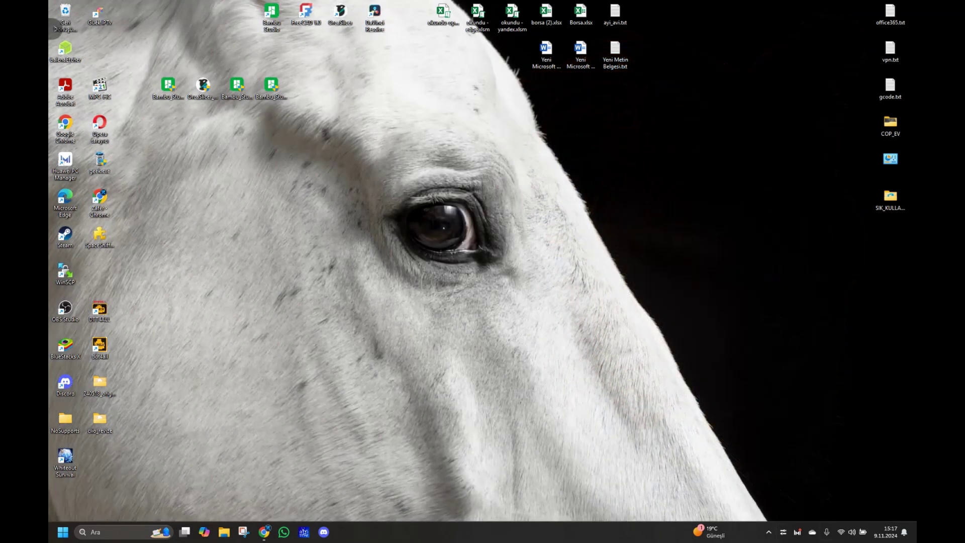
Step: Launch Orca Slicer, dismiss the new version notice without downloading, and open the Hazırlık workspace
mouse_move(882, 540)
double_click(340, 15)
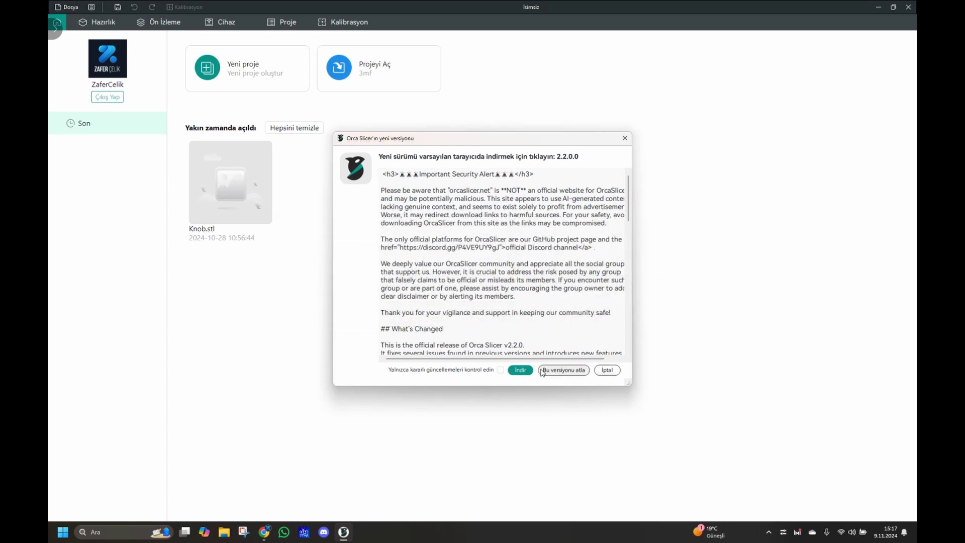
click(618, 370)
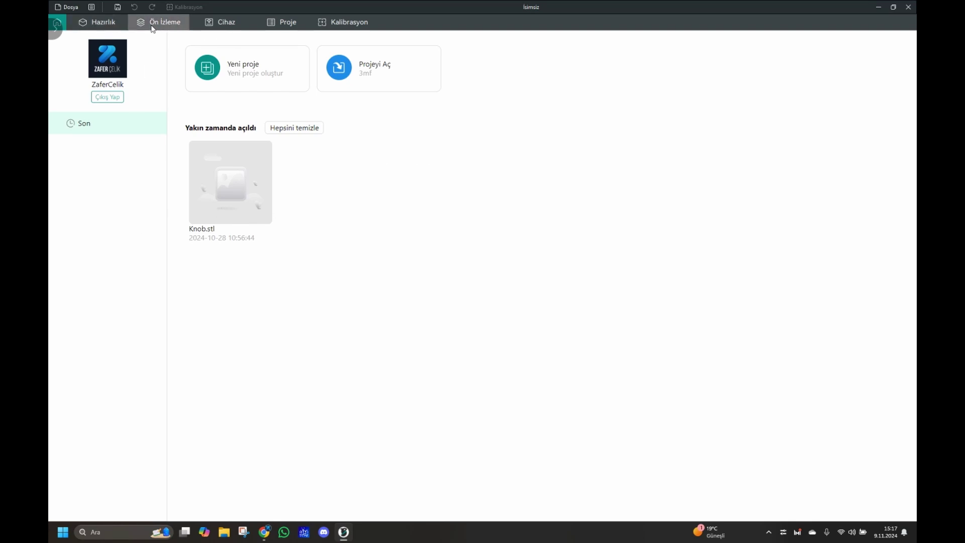
click(101, 22)
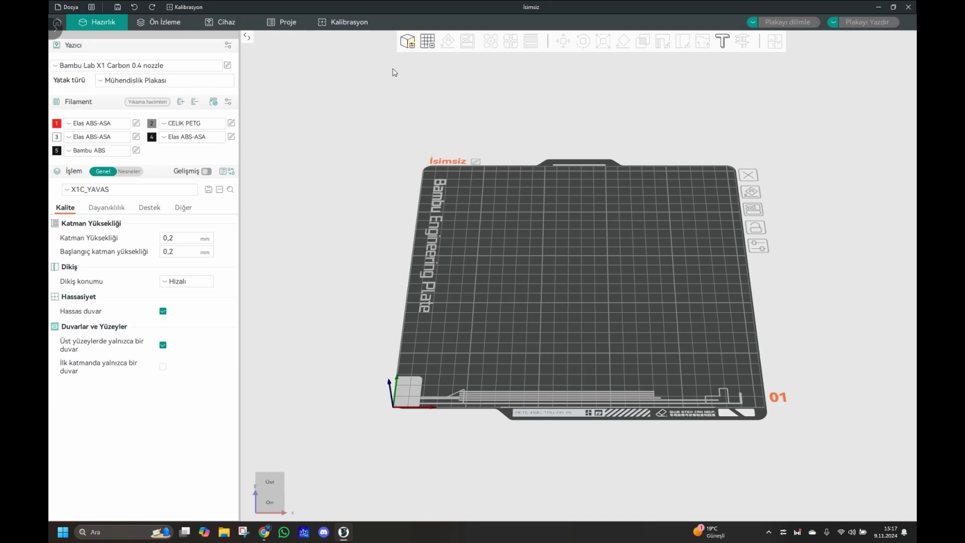
Step: Import Knob.stl from the downloads folder onto the build plate
click(407, 42)
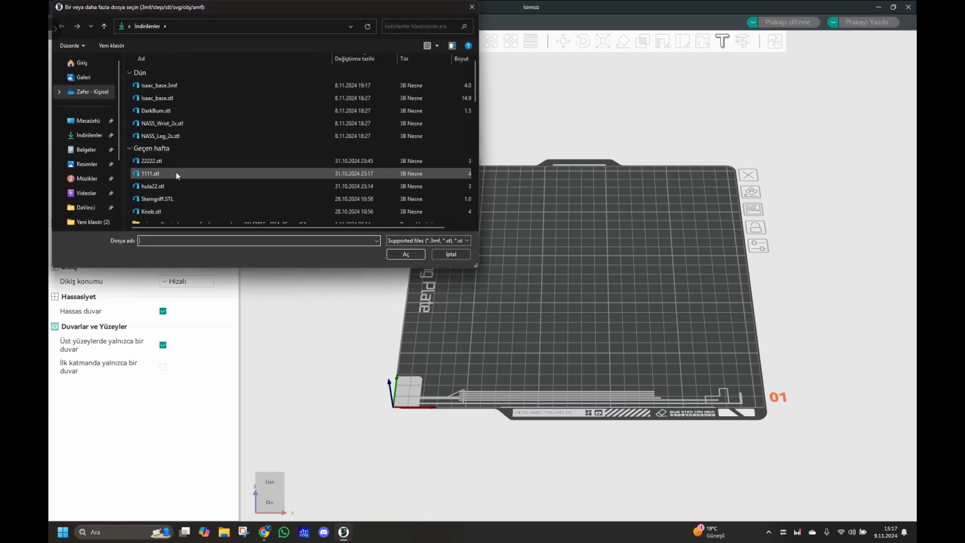
click(155, 213)
click(406, 254)
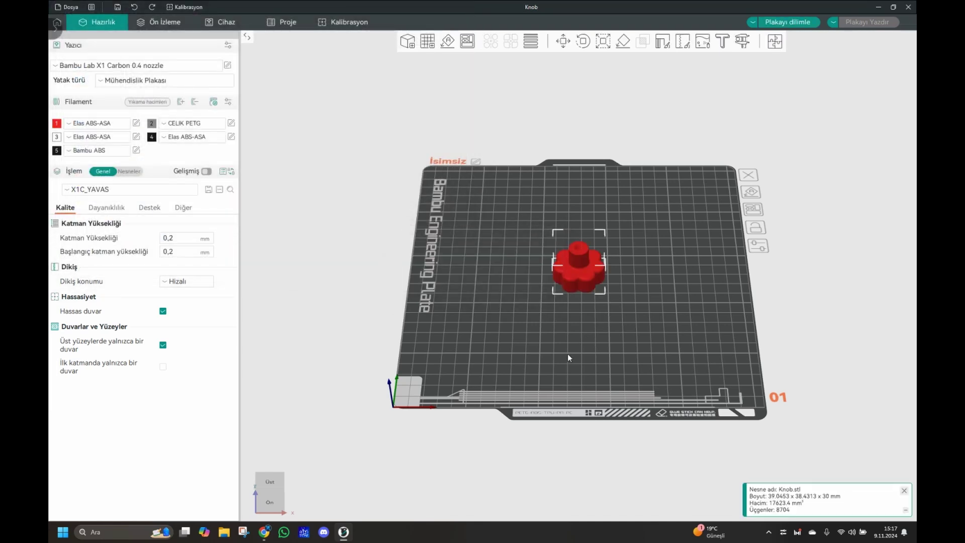
Step: Assign the CELIK PETG filament to the knob and slice the plate
click(568, 358)
scroll(568, 358, up, 3)
scroll(602, 366, up, 1)
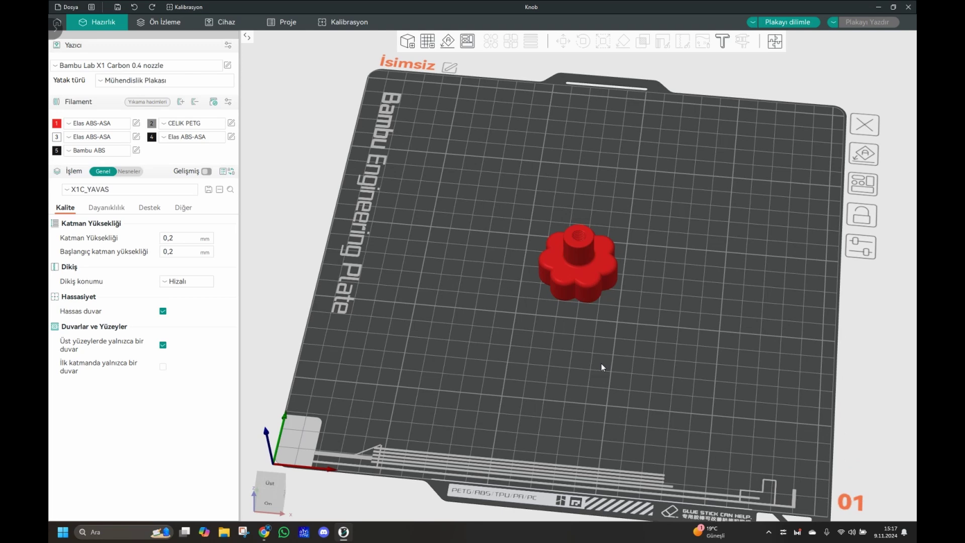
right_click(587, 278)
mouse_move(647, 272)
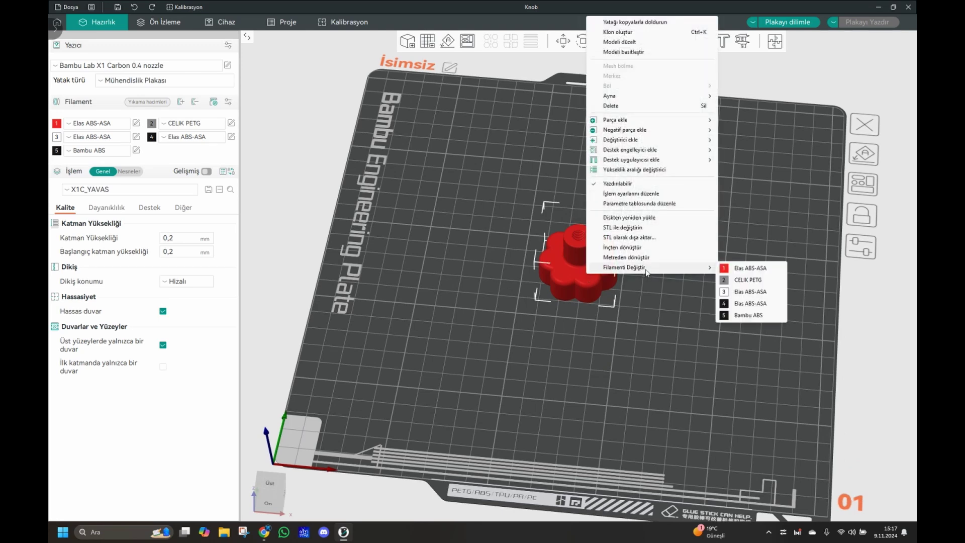
click(764, 280)
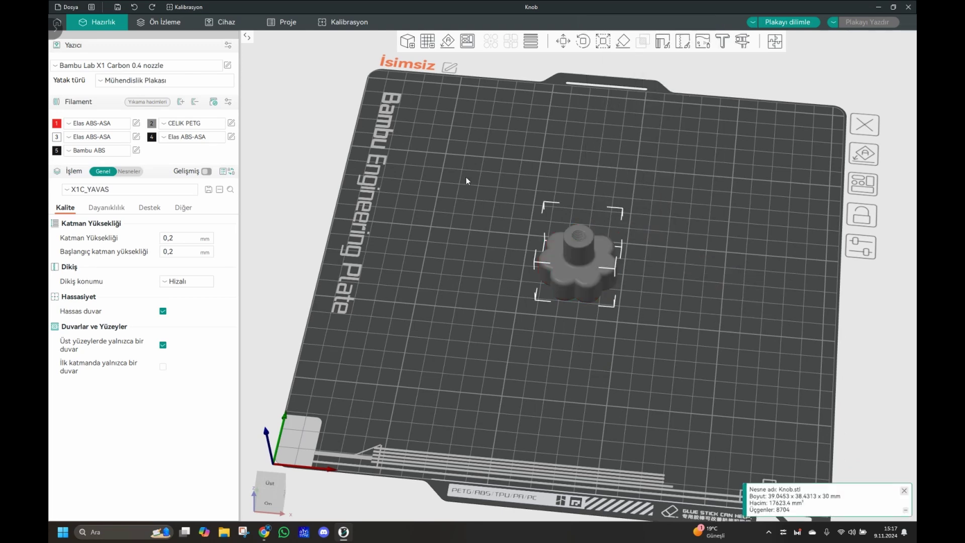
click(788, 22)
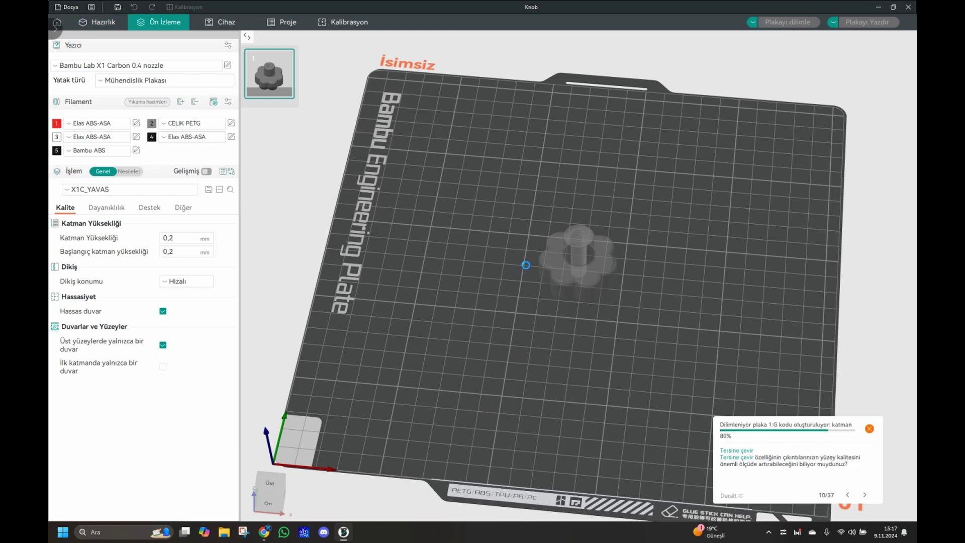
mouse_move(563, 373)
mouse_down()
mouse_move(549, 358)
mouse_move(553, 367)
mouse_up()
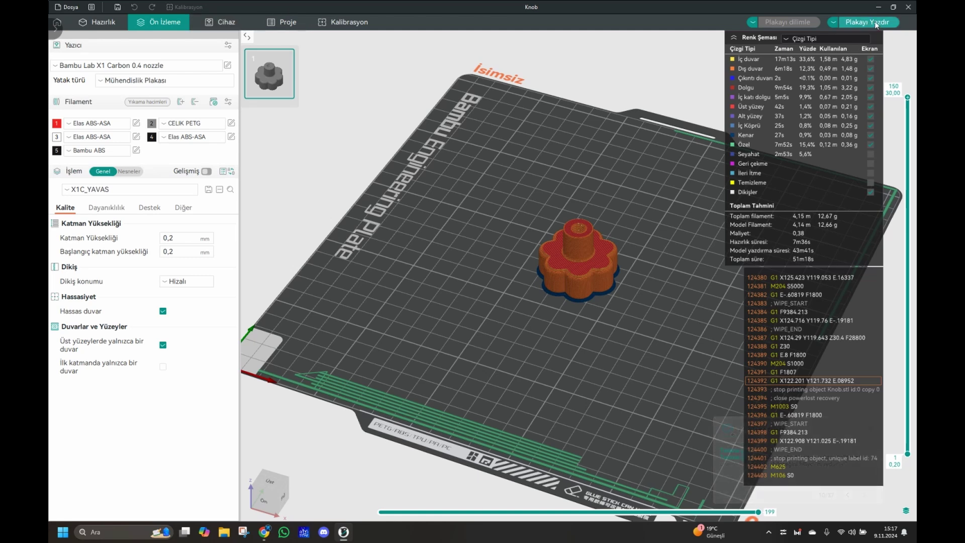
Step: Try to start the printer's camera feed on the device page and accept the offered BambuSource fix
click(240, 24)
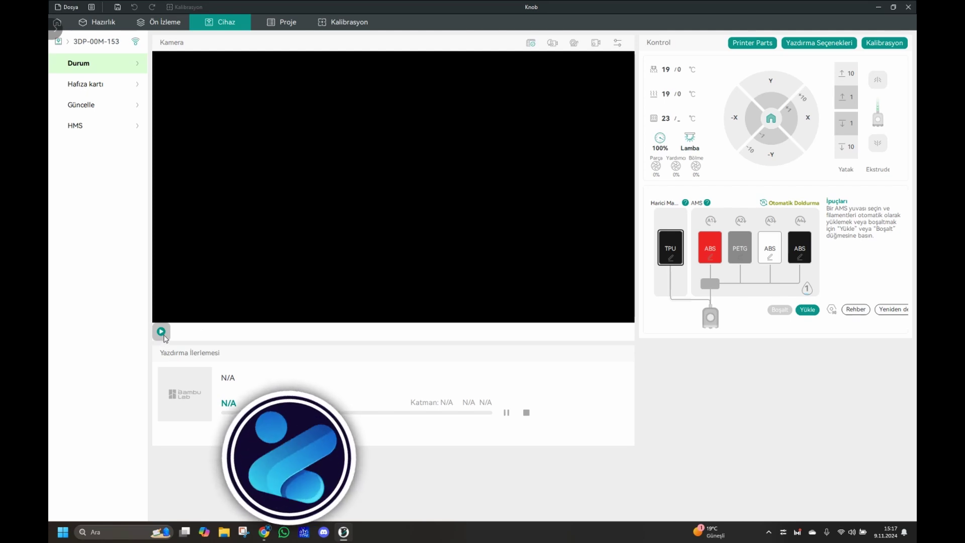
click(162, 333)
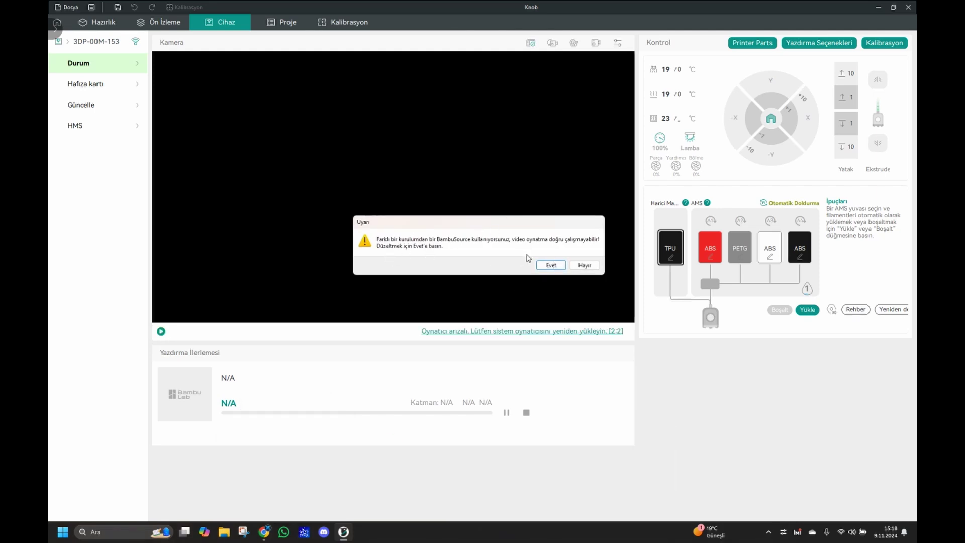
click(553, 265)
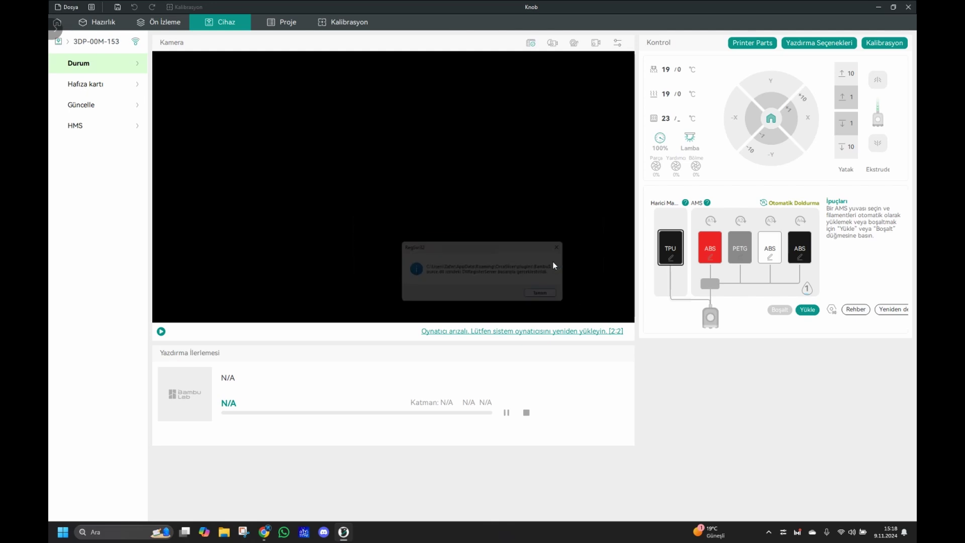
click(550, 299)
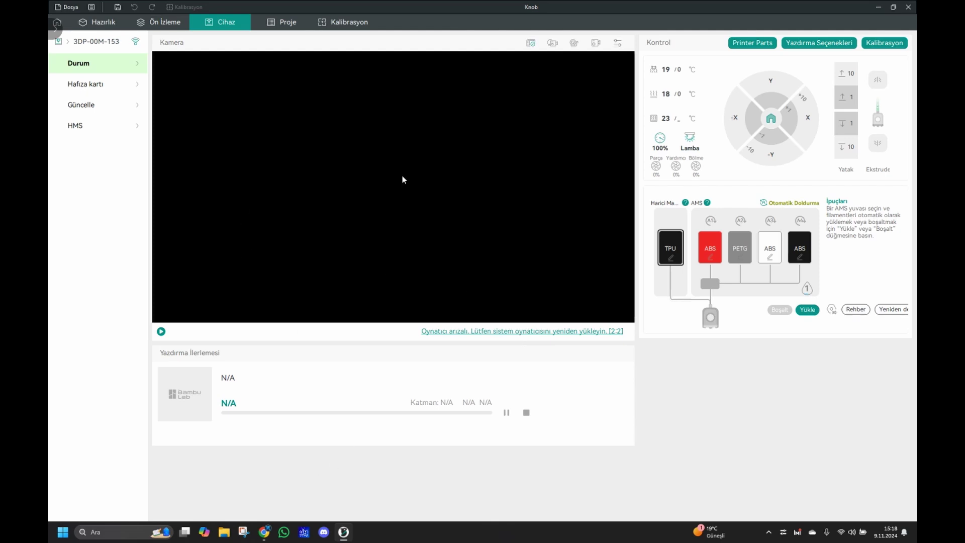
click(66, 539)
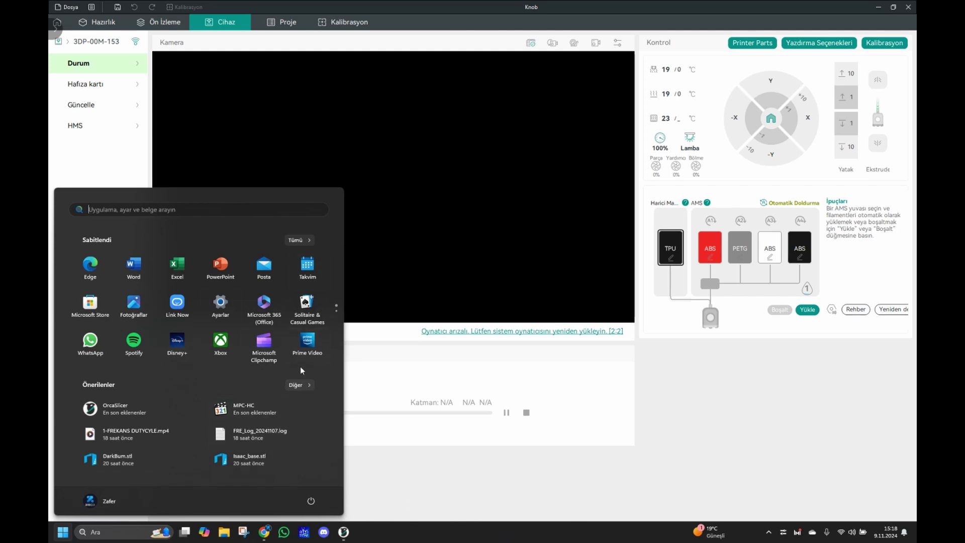
click(456, 456)
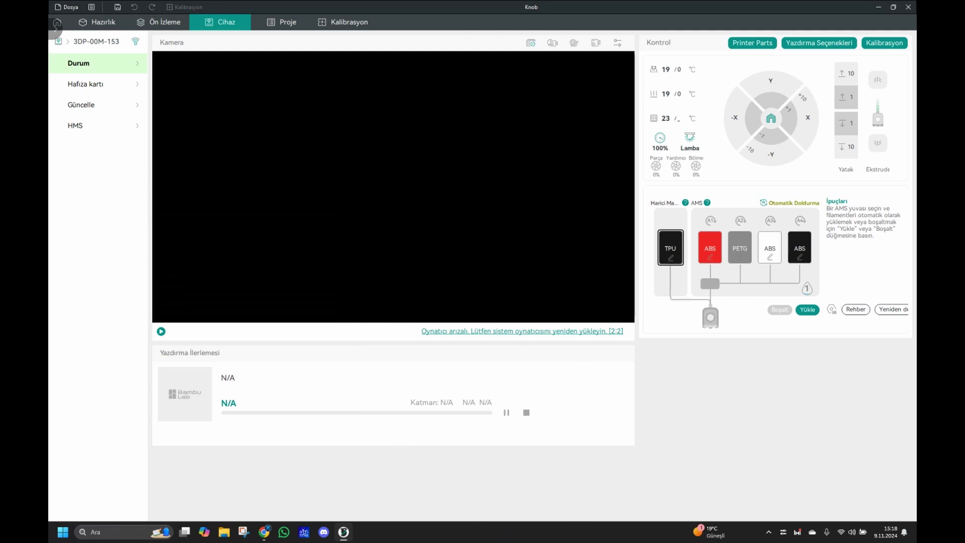
click(882, 9)
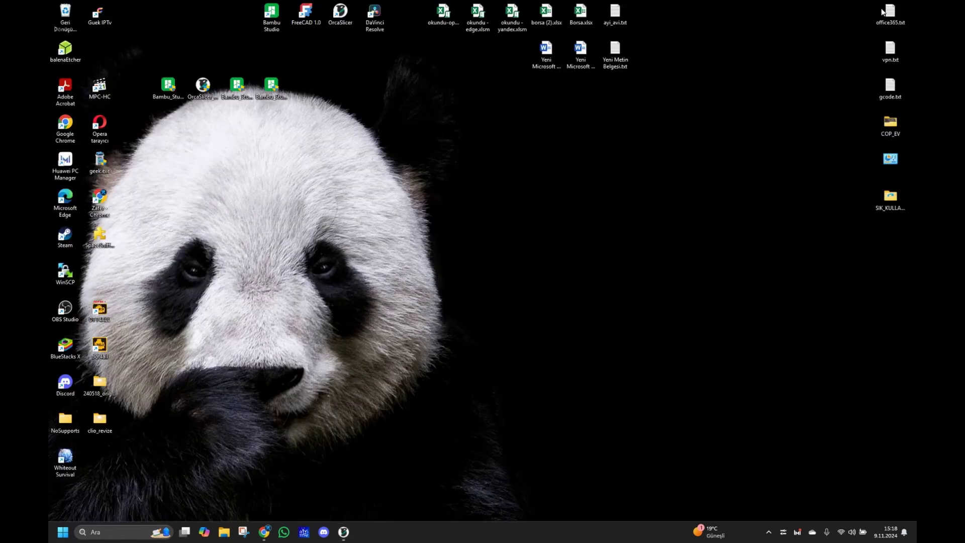
click(343, 532)
Step: Close Orca Slicer, choosing to save the project changes, and launch Bambu Studio
click(907, 7)
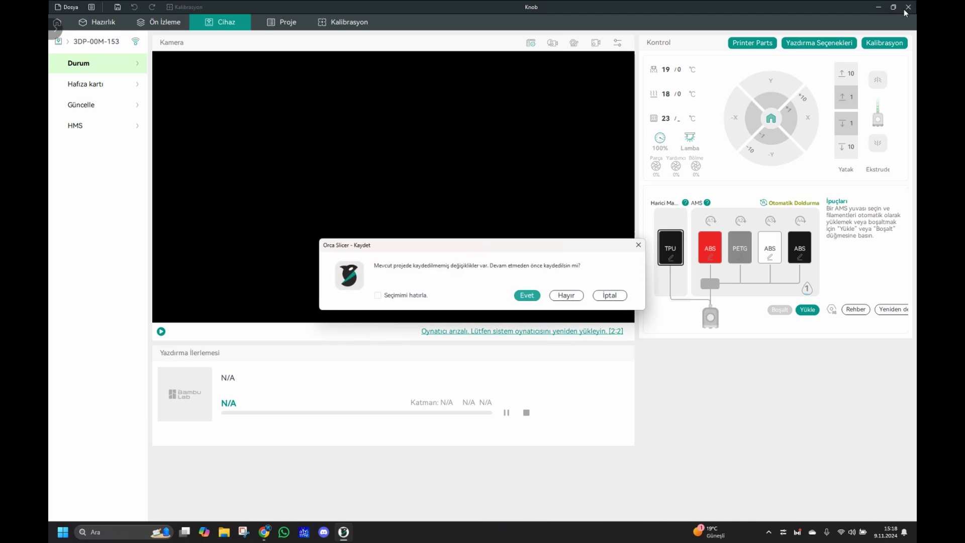
click(527, 296)
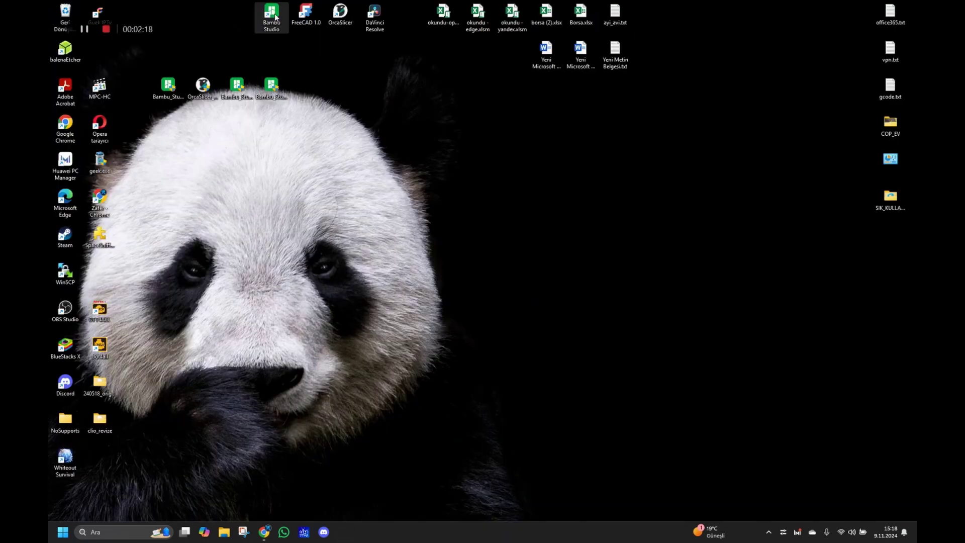
double_click(276, 16)
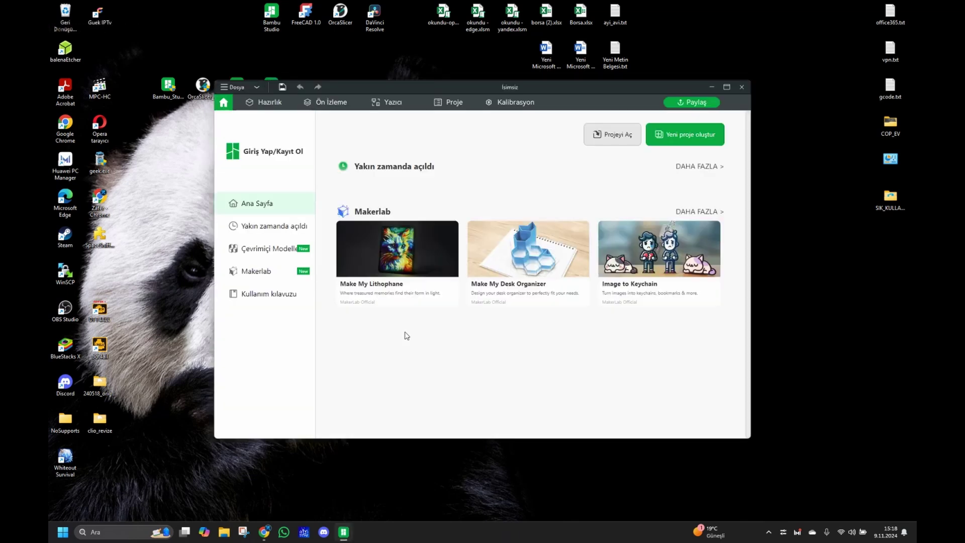
Step: Sign in to the Bambu Lab account through Facebook, agreeing to the terms, and return to Bambu Studio
click(279, 148)
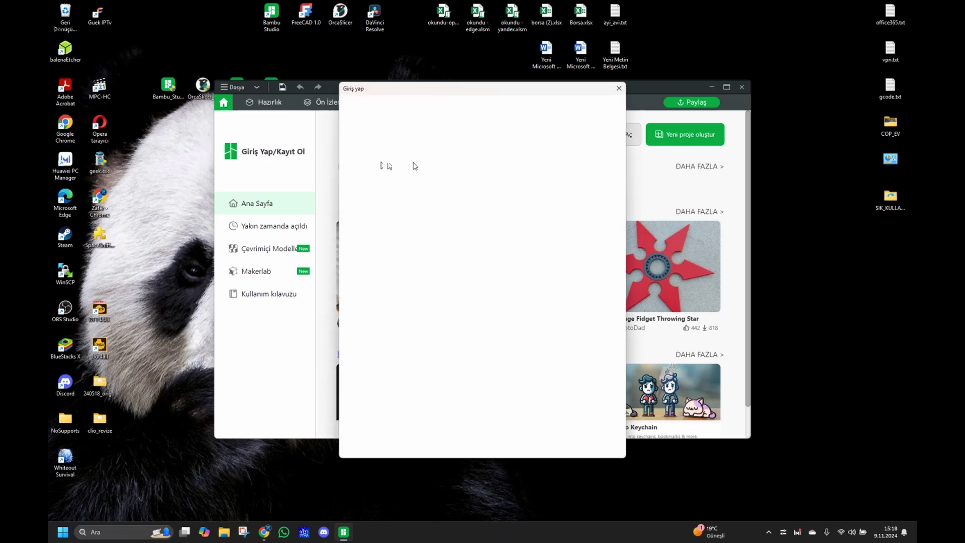
click(482, 332)
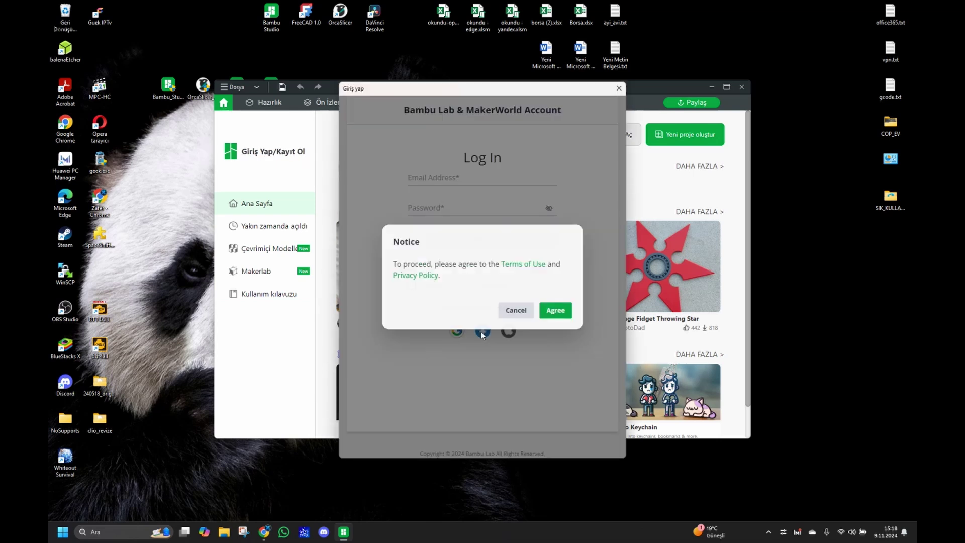
click(555, 310)
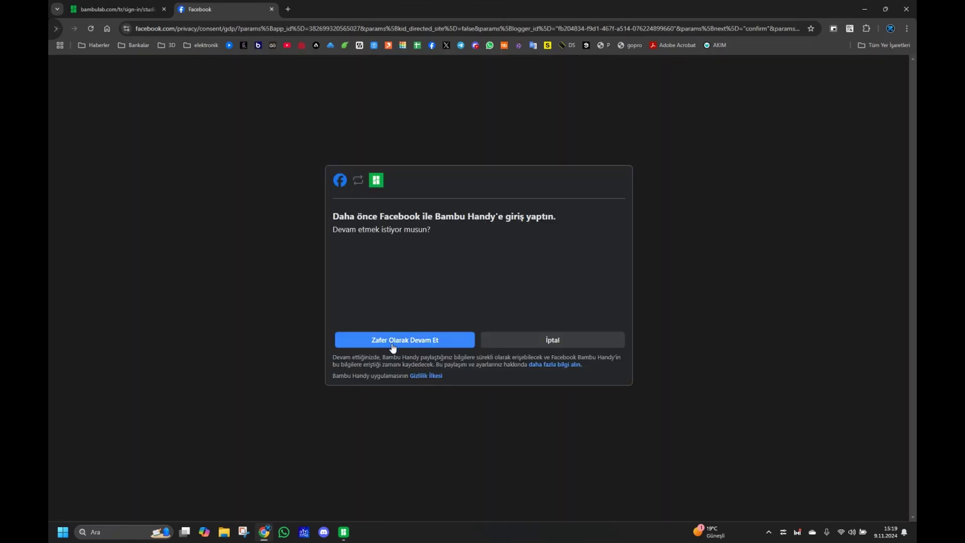
click(393, 346)
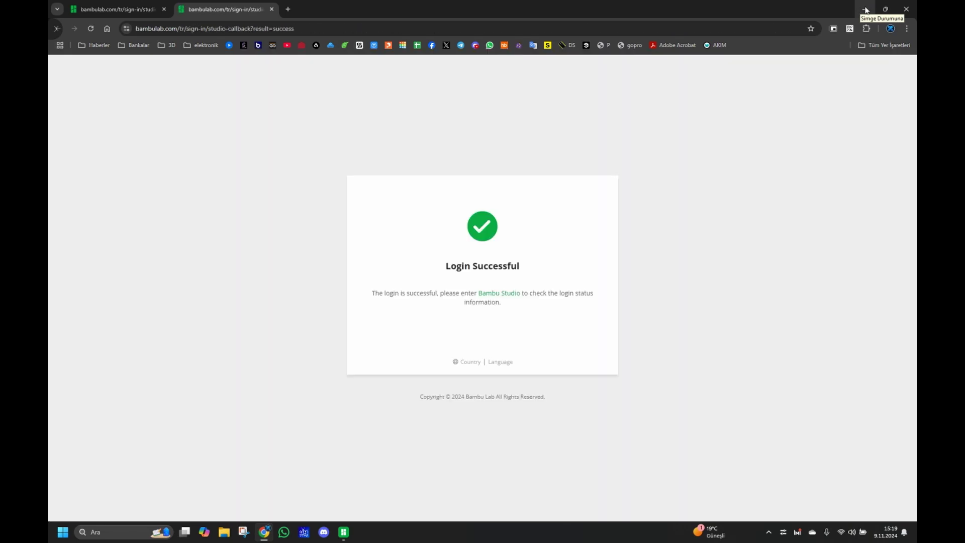
click(866, 9)
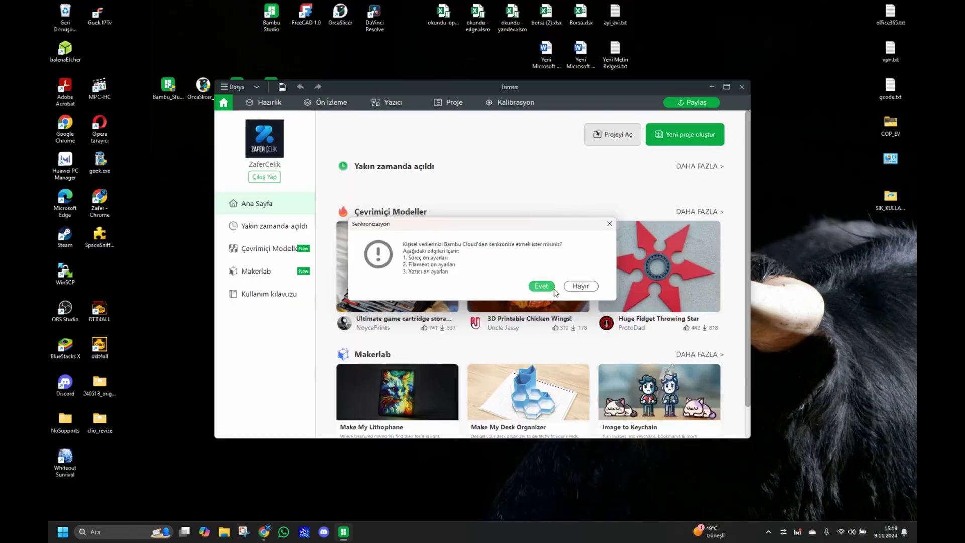
Step: Accept synchronizing the personal presets from Bambu Cloud and open the Hazırlık workspace in a maximized window
click(541, 285)
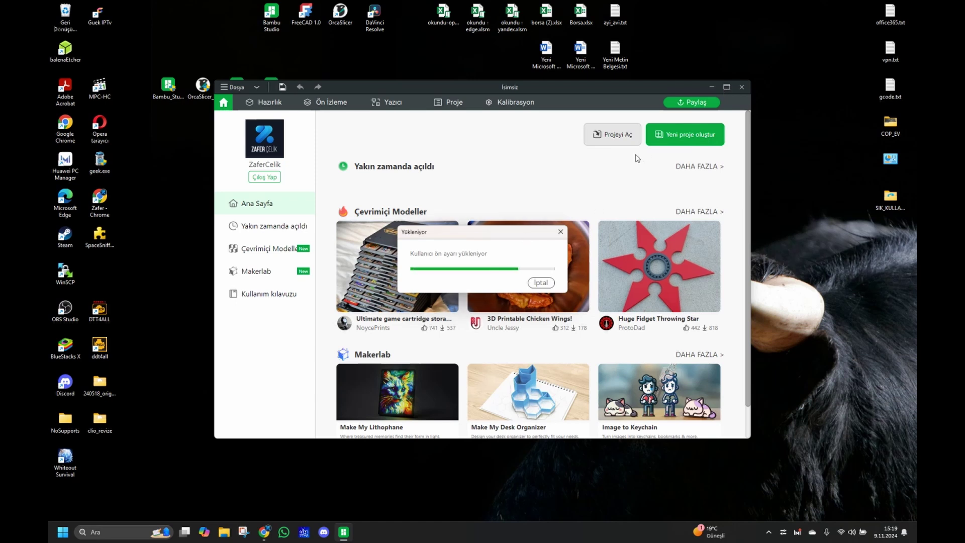
click(727, 87)
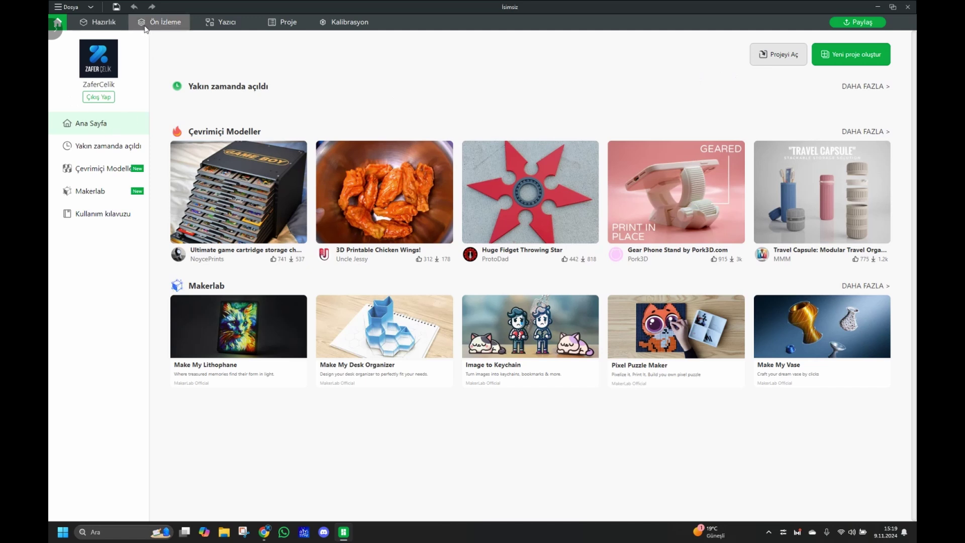
click(107, 23)
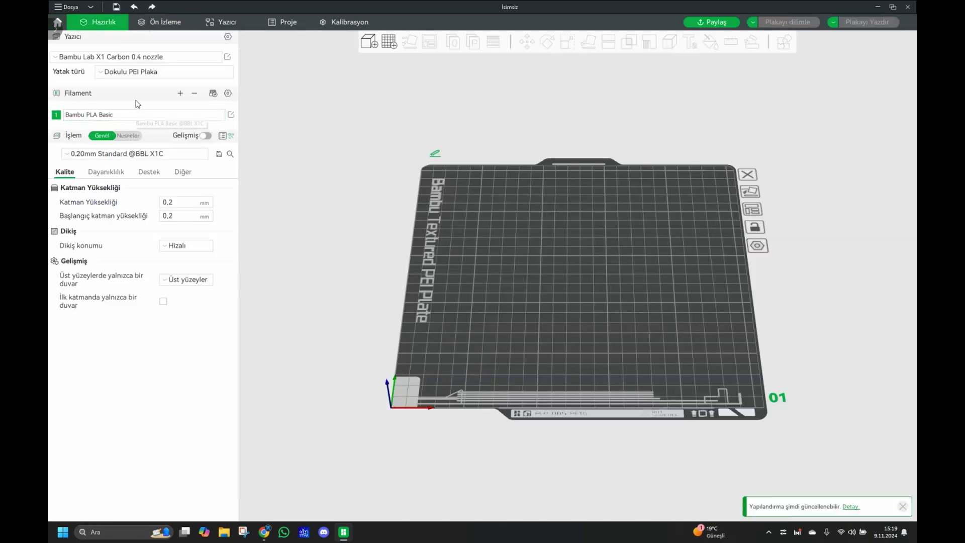
Step: Try to synchronize the filament list with the AMS
click(213, 94)
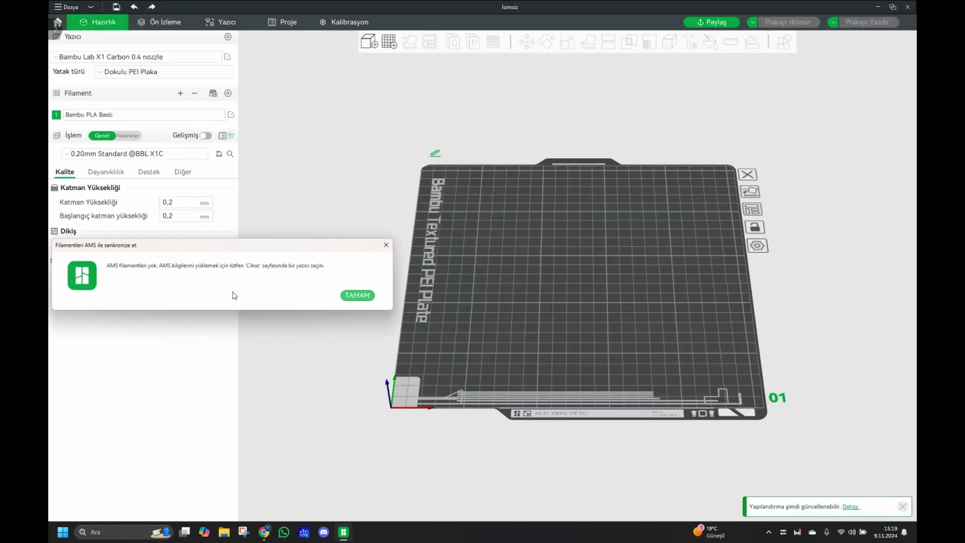
click(357, 295)
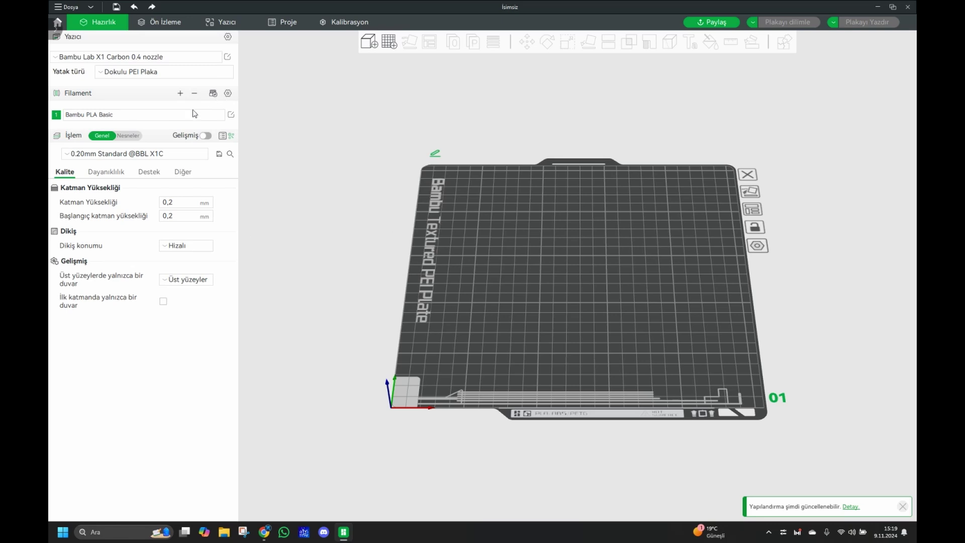
Step: Set the bed type to Mühendislik Plakası and choose the X1C process preset
click(151, 73)
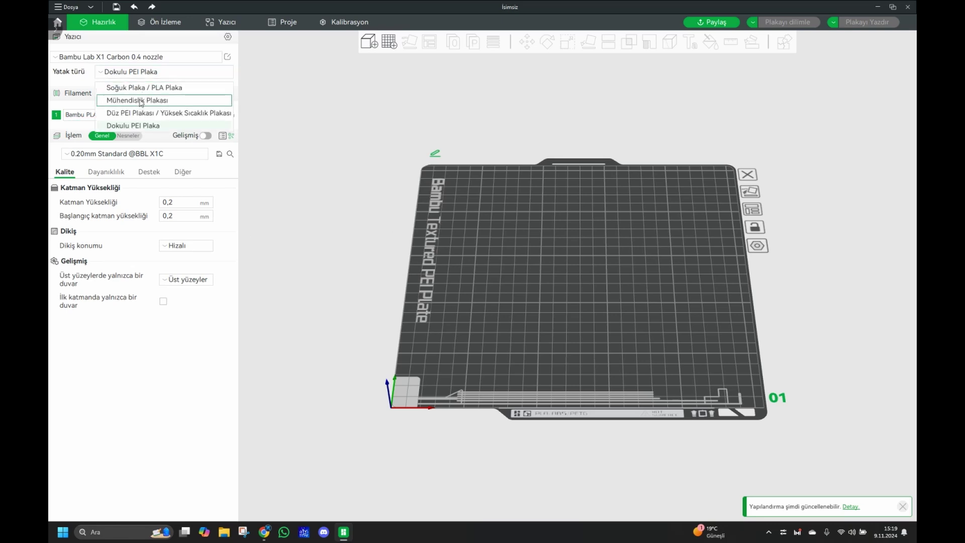
click(128, 99)
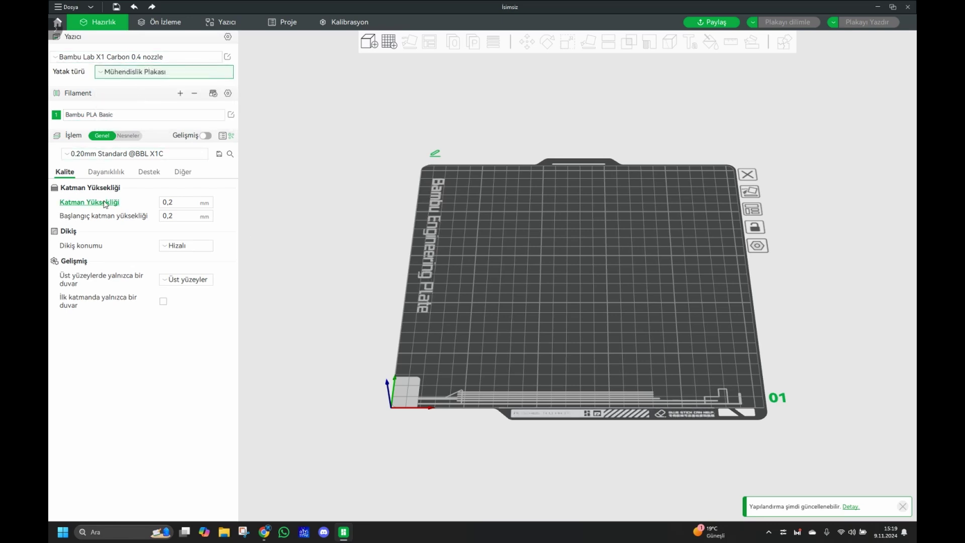
click(136, 154)
text(X1C)
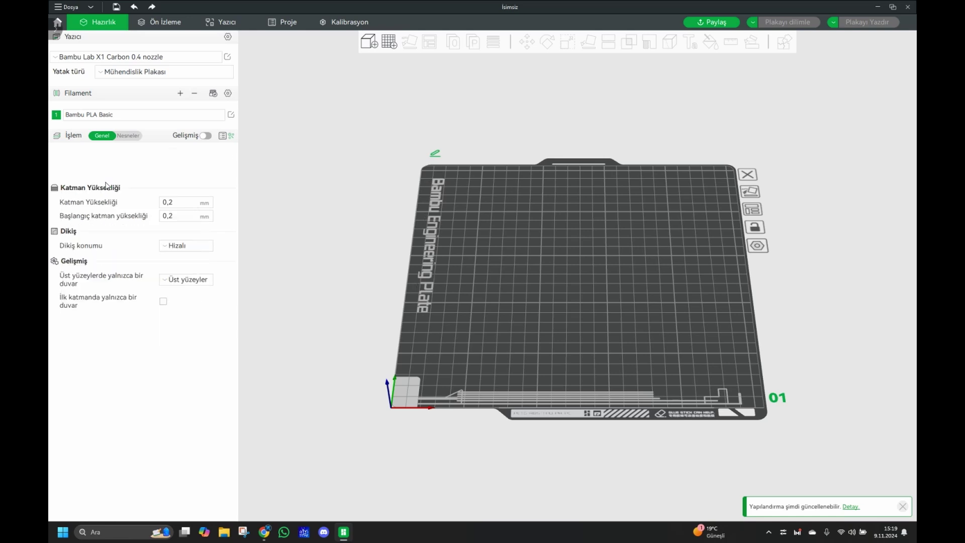
Step: Try again to synchronize the filament list with the AMS
click(145, 114)
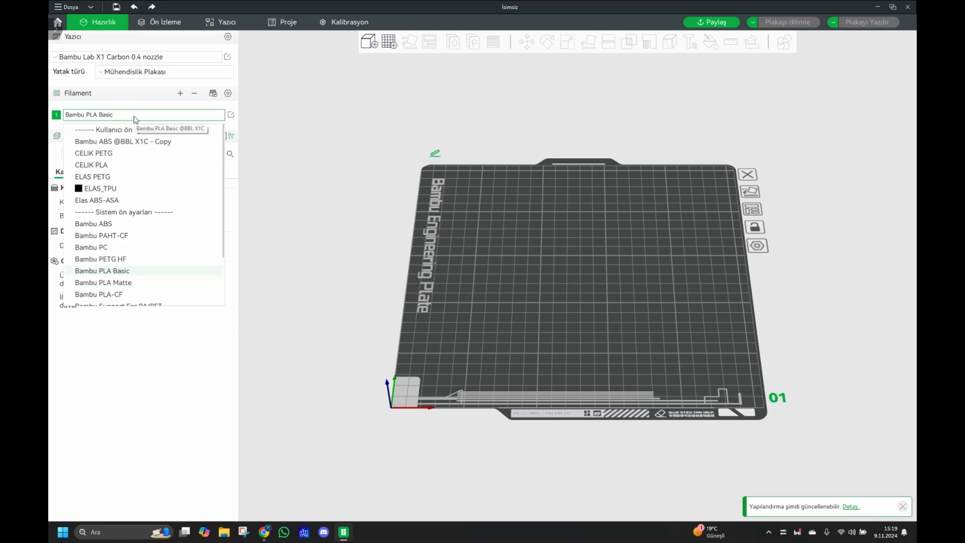
click(138, 115)
click(216, 95)
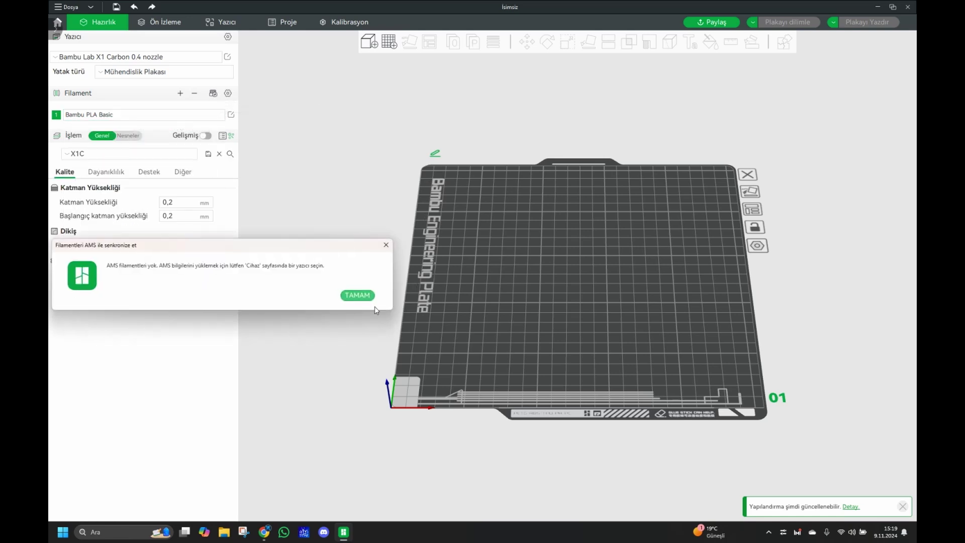
click(358, 296)
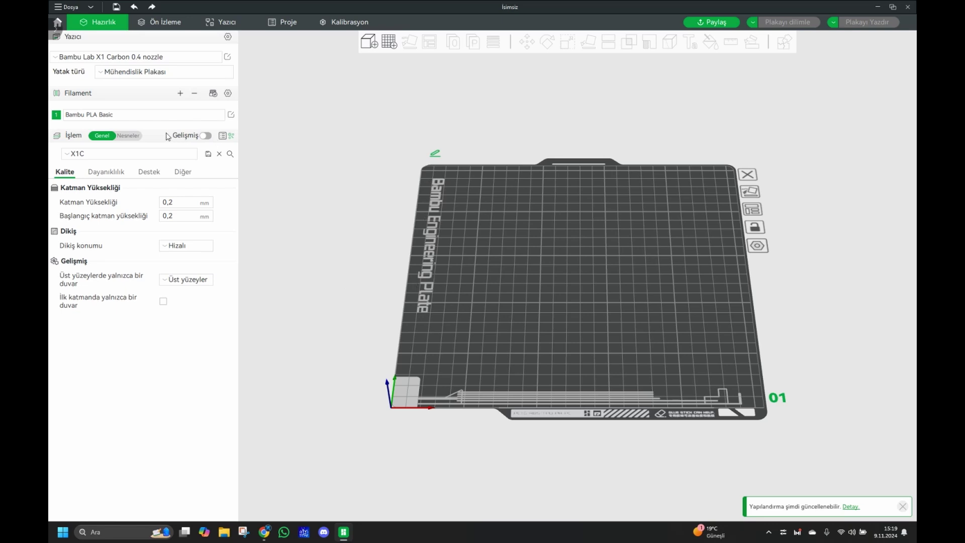
Step: Choose the X1C_YAVAS process preset and reselect the Bambu Lab X1 Carbon 0.4 nozzle printer preset
click(120, 155)
click(92, 196)
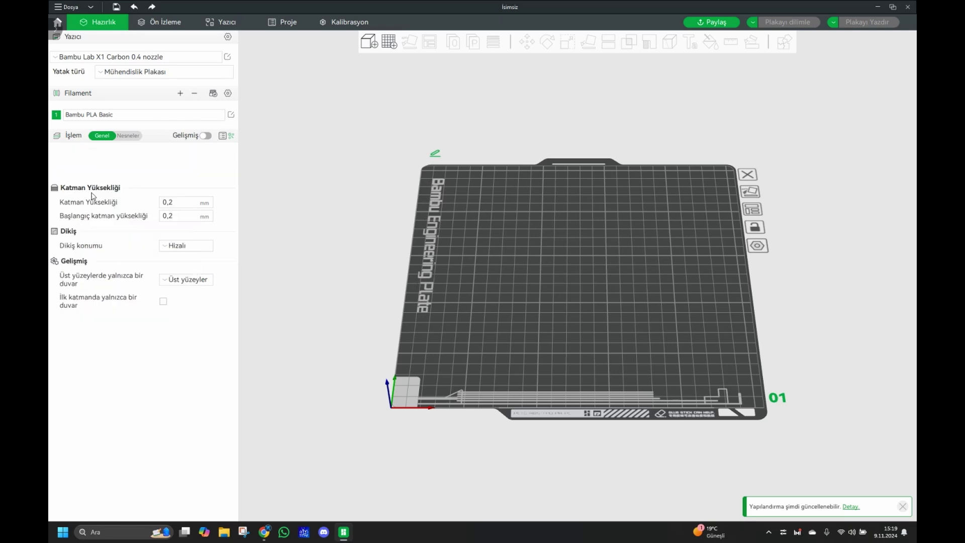
click(151, 56)
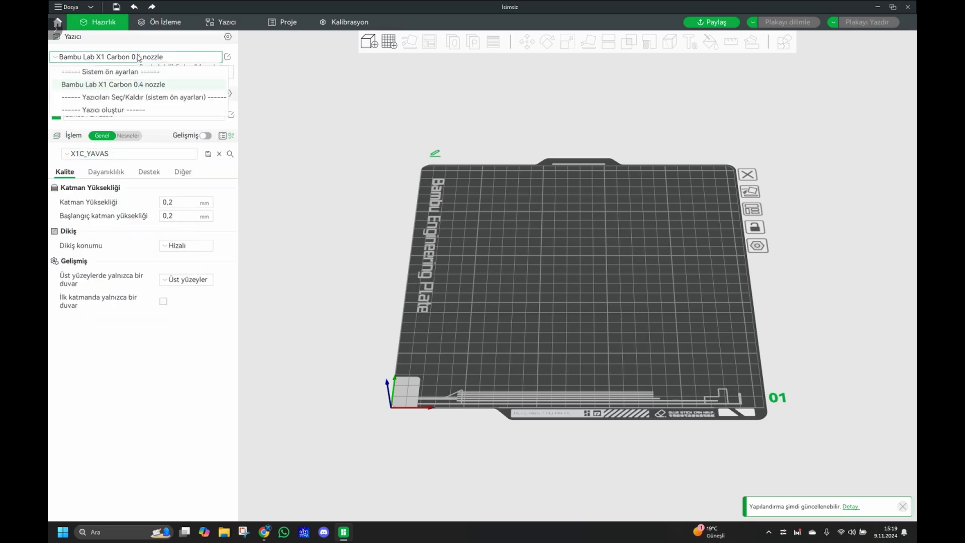
click(156, 81)
Step: Visit the printer's device page to load its AMS information, and synchronize the filament list with the AMS, replacing the existing filament presets
click(213, 94)
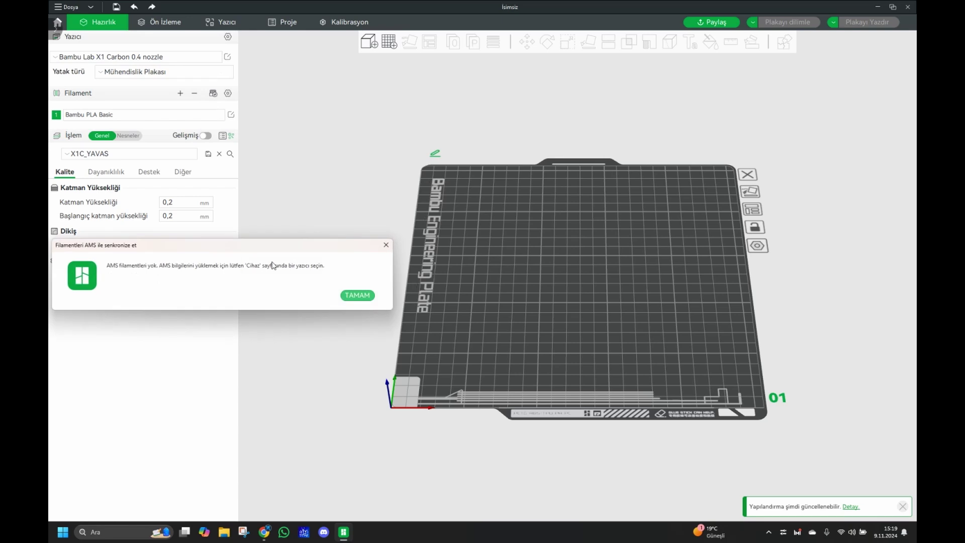
click(351, 295)
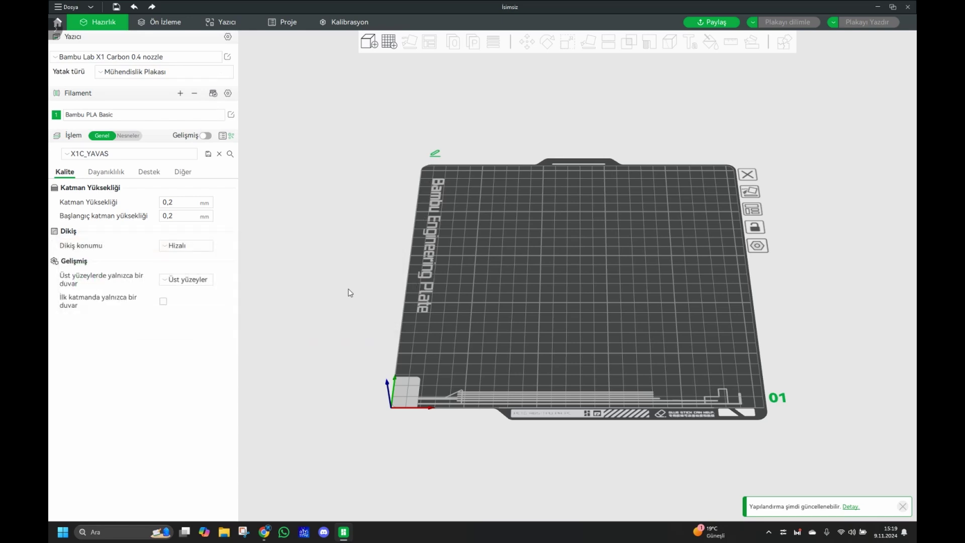
click(229, 25)
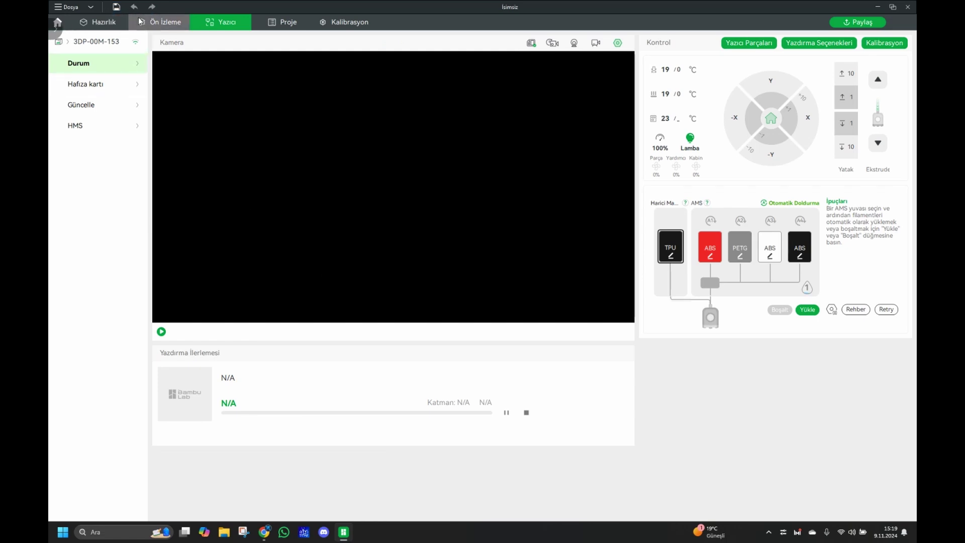
click(91, 24)
click(213, 93)
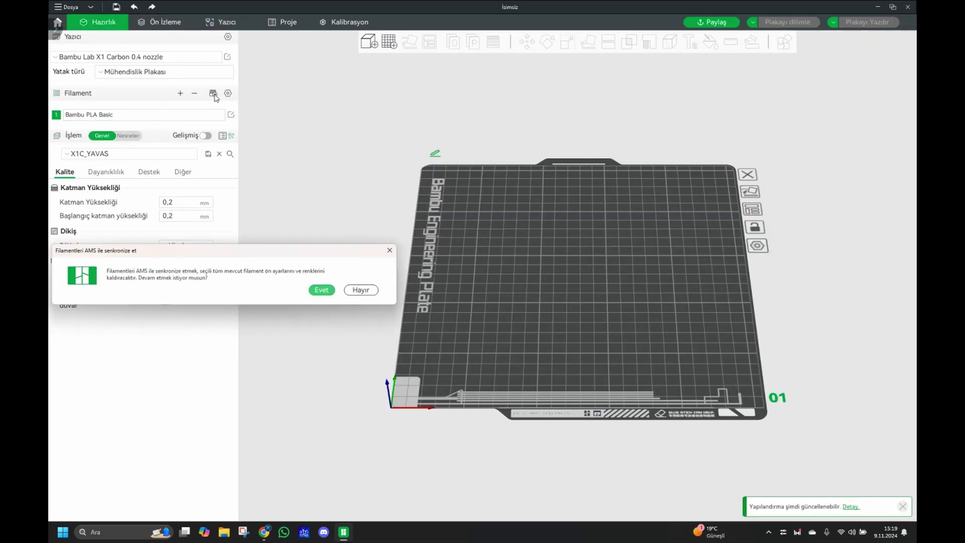
click(321, 290)
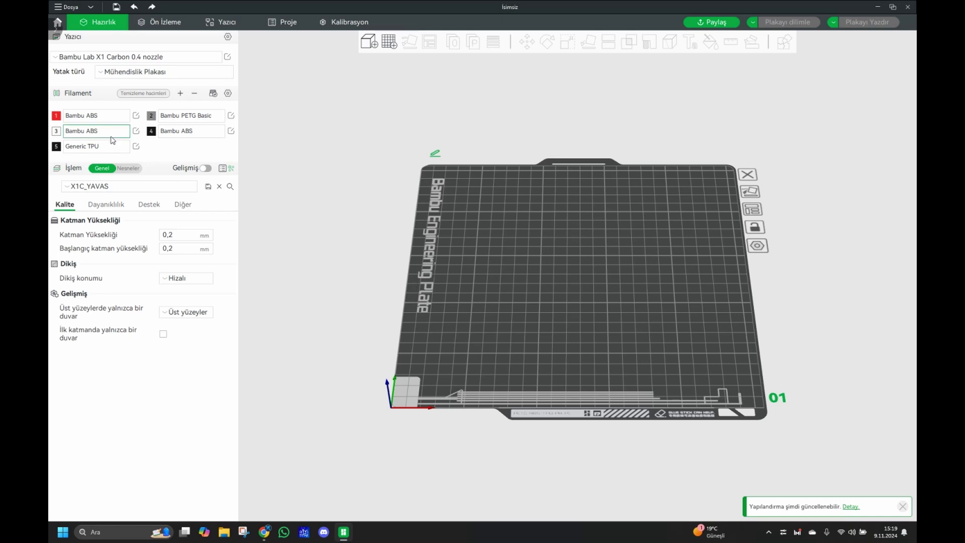
Step: Set filament 1 to Elas ABS-ASA and filament 2 to CELIK PETG, and slice the plate with the Knob model
click(110, 117)
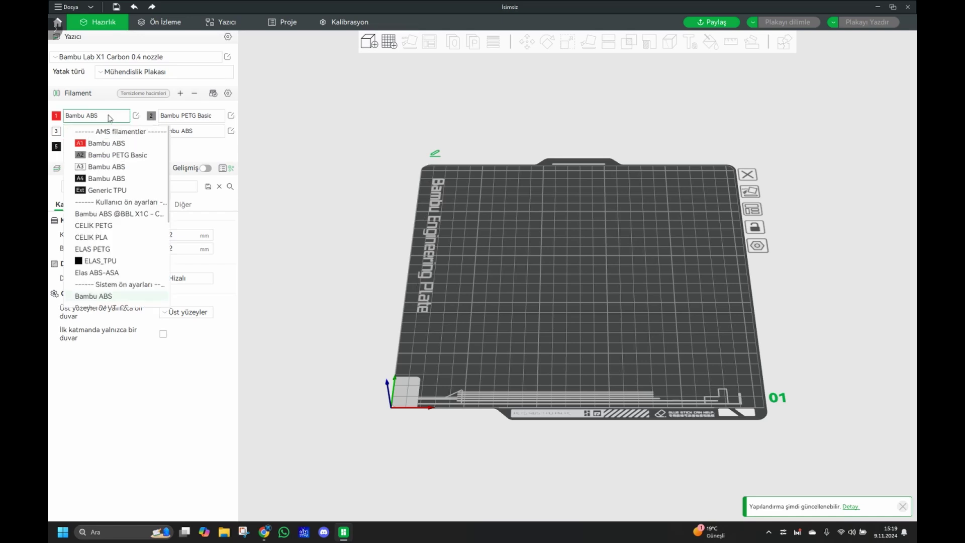
click(123, 274)
click(199, 115)
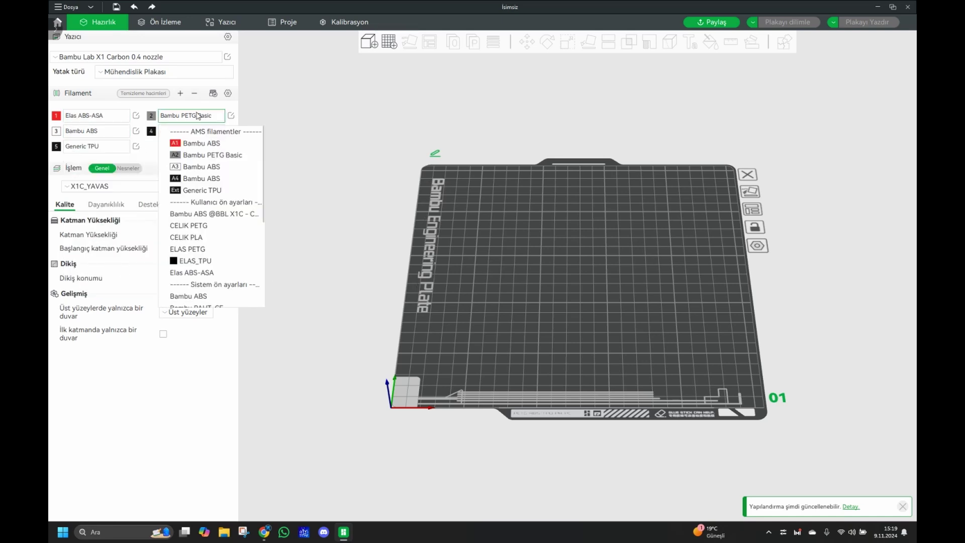
click(184, 237)
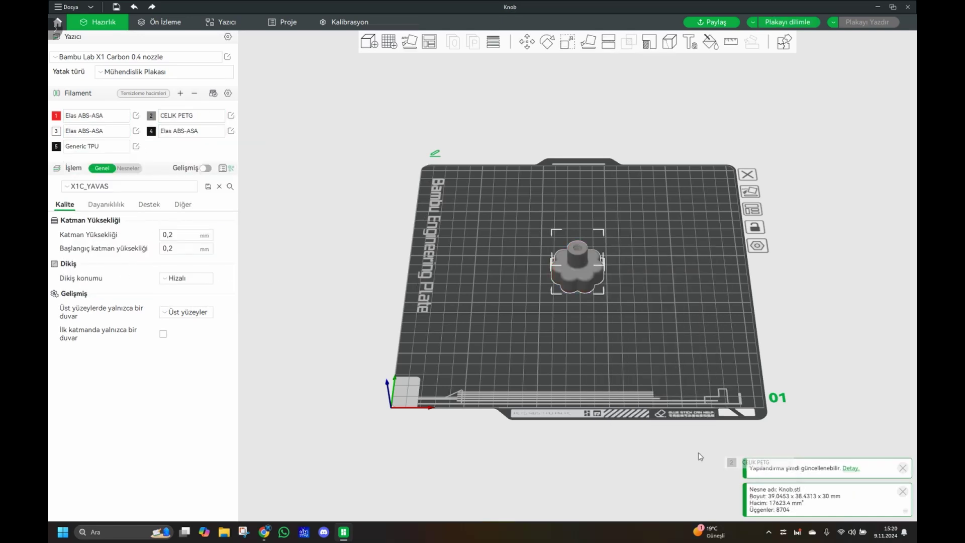
click(787, 22)
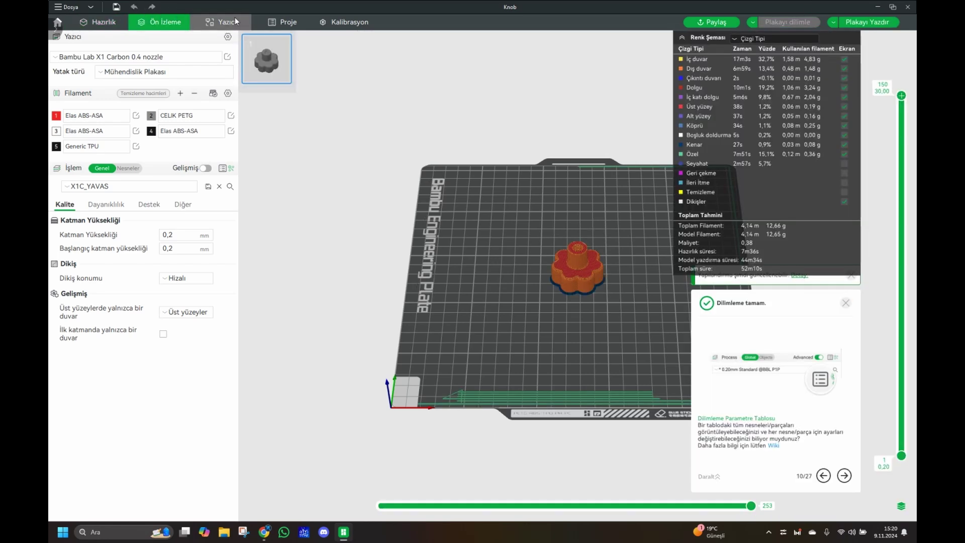
Step: Start the camera feed on the printer's device page and accept the fix that re-registers BambuSource
click(221, 22)
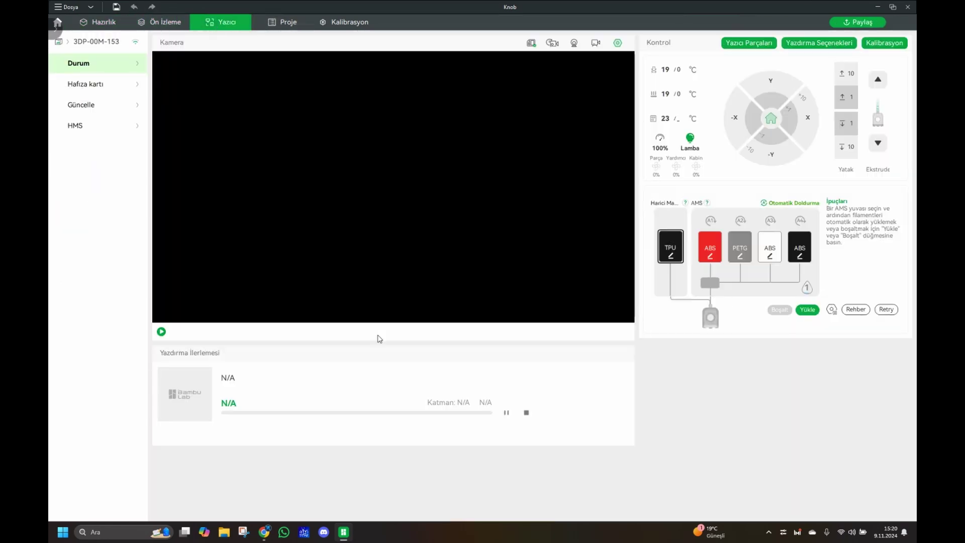
click(161, 331)
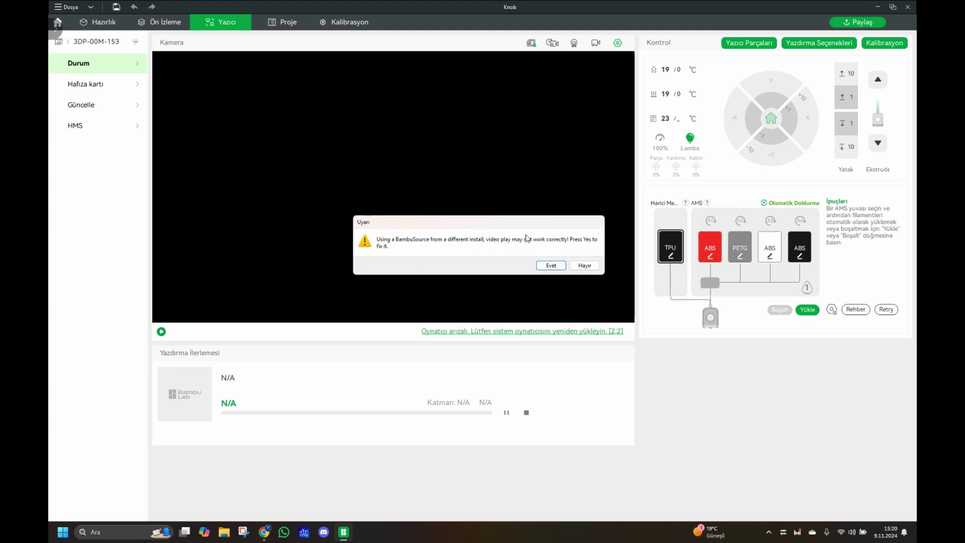
click(551, 265)
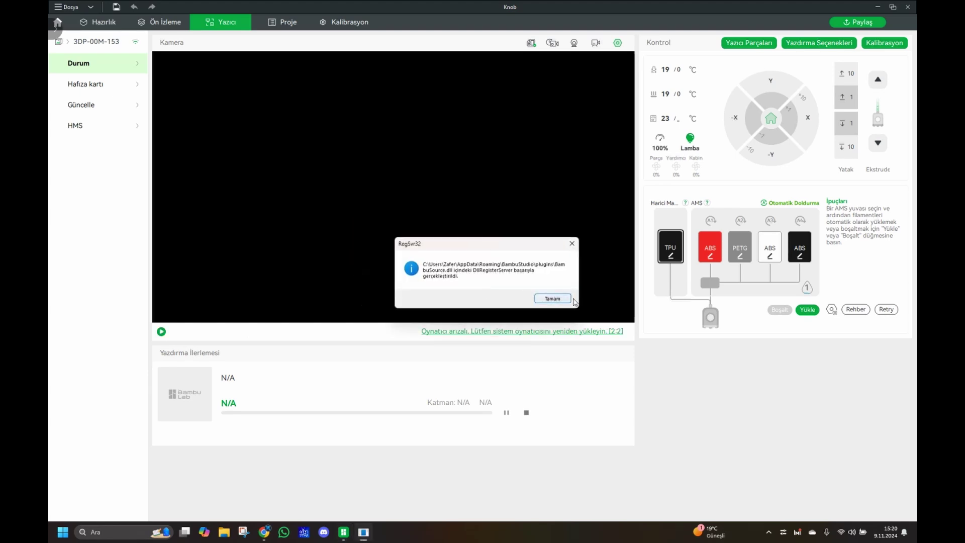
click(551, 299)
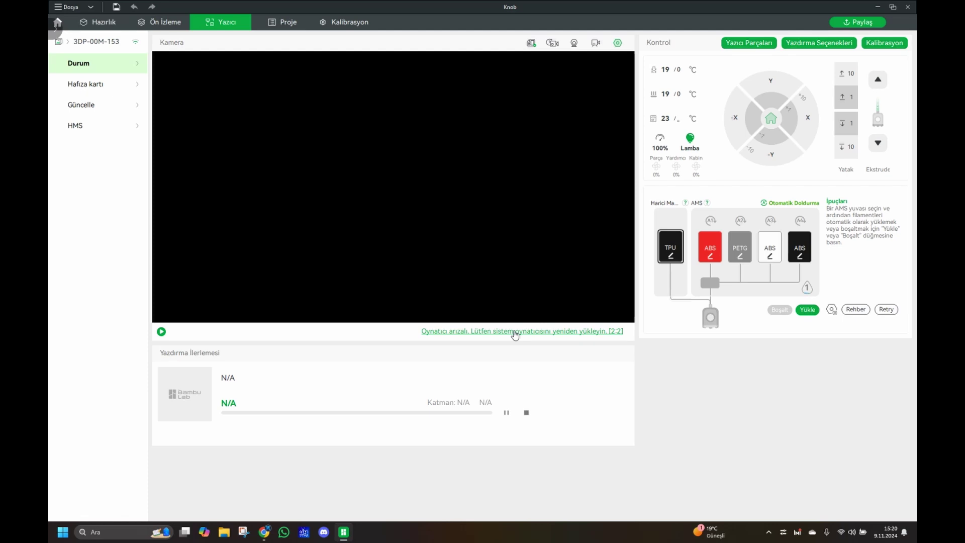
Step: Open the live view troubleshooting wiki from the player error and read the Problem 2 instructions for installing Windows Media Player
click(515, 331)
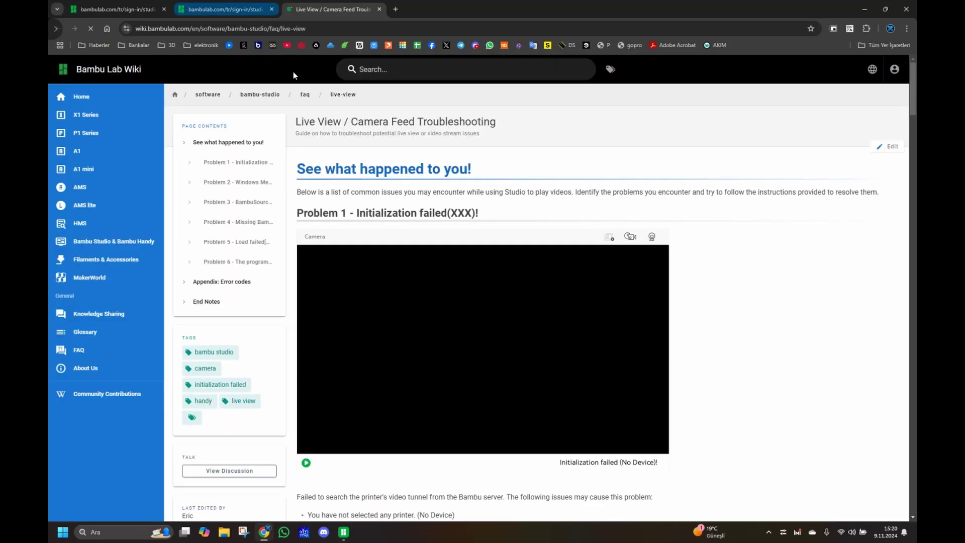
scroll(392, 315, down, 10)
scroll(541, 374, up, 2)
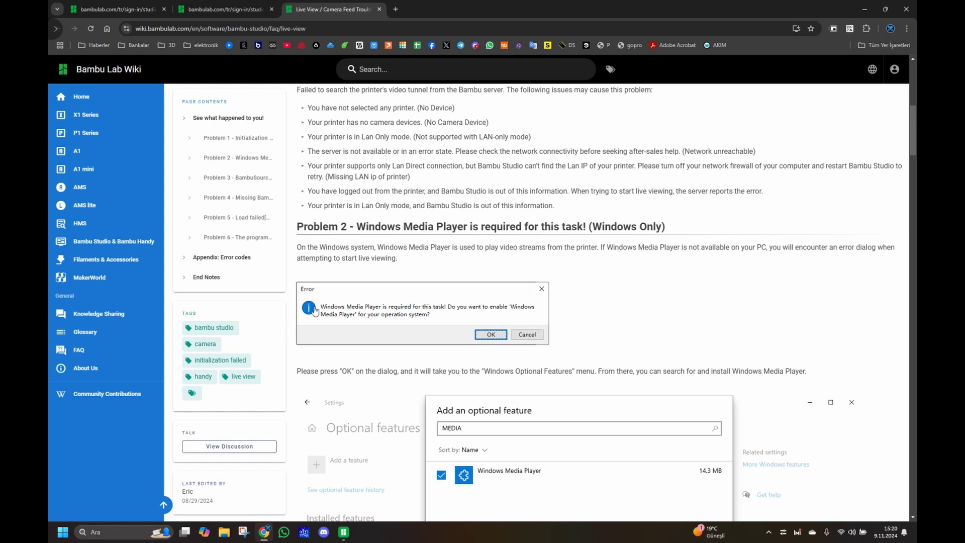
scroll(504, 406, down, 3)
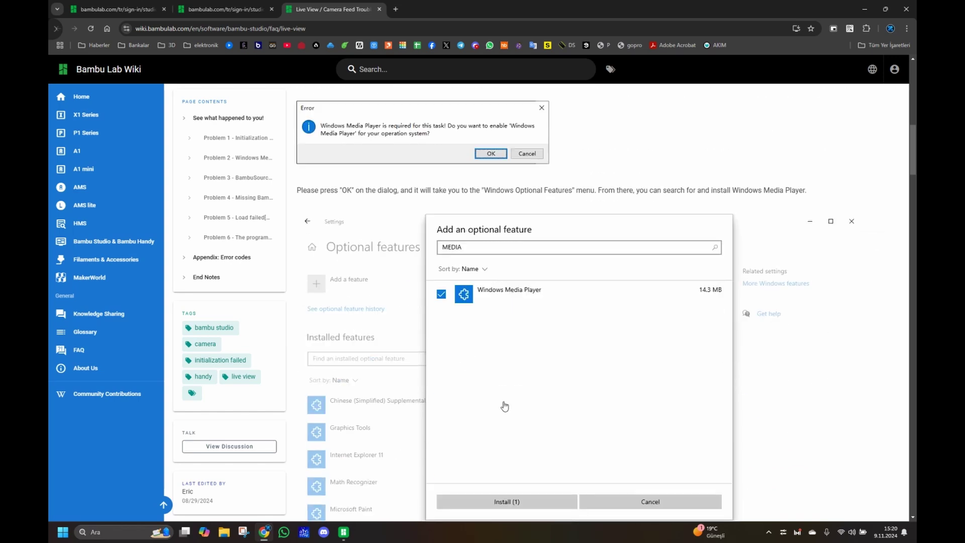
scroll(500, 276, down, 1)
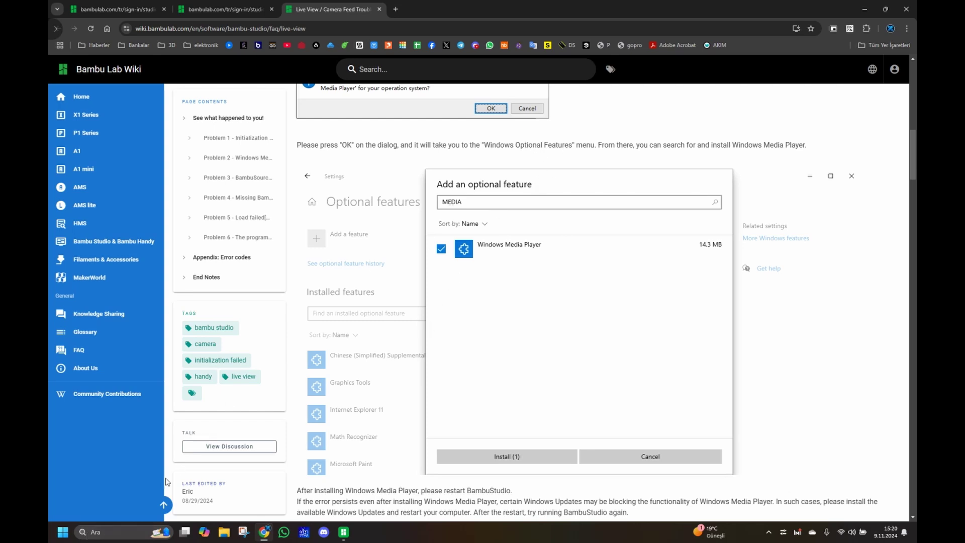
Step: Check the Windows Media Player Legacy entry among the optional features in the Windows system settings, and close Settings
click(63, 531)
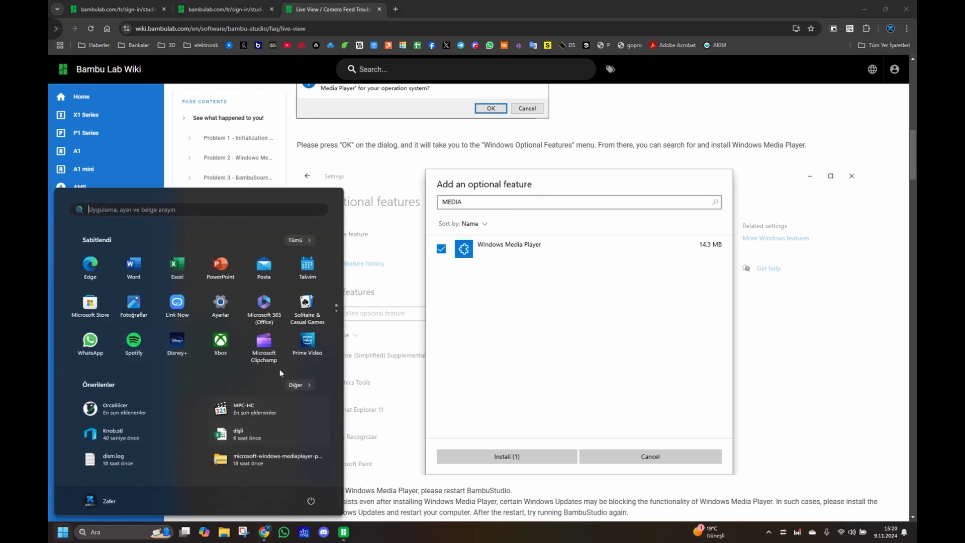
click(220, 304)
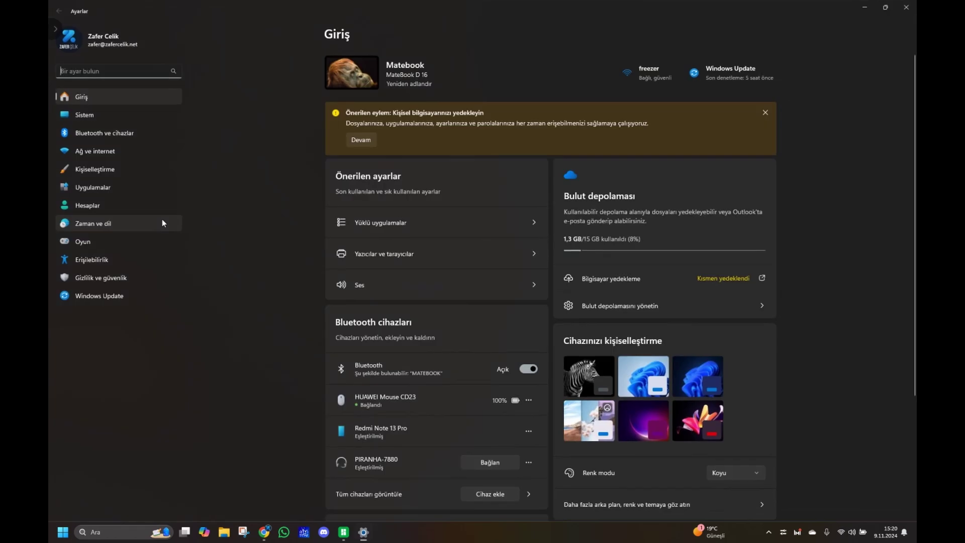
click(106, 115)
scroll(456, 491, down, 5)
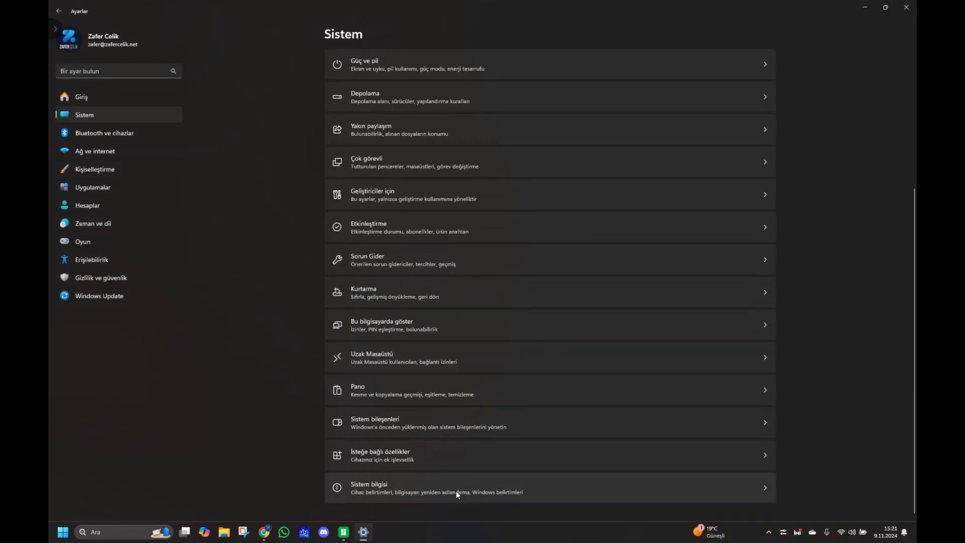
click(420, 460)
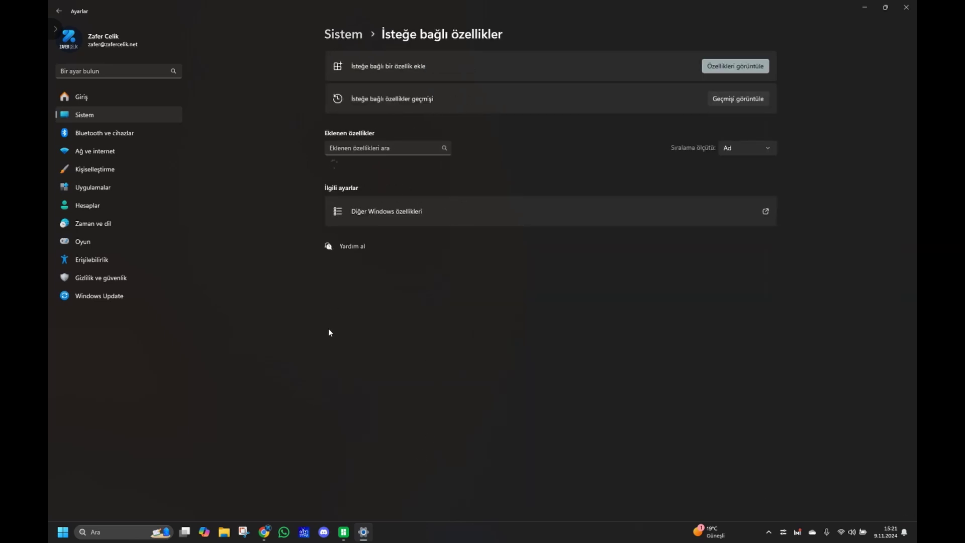
scroll(361, 295, down, 3)
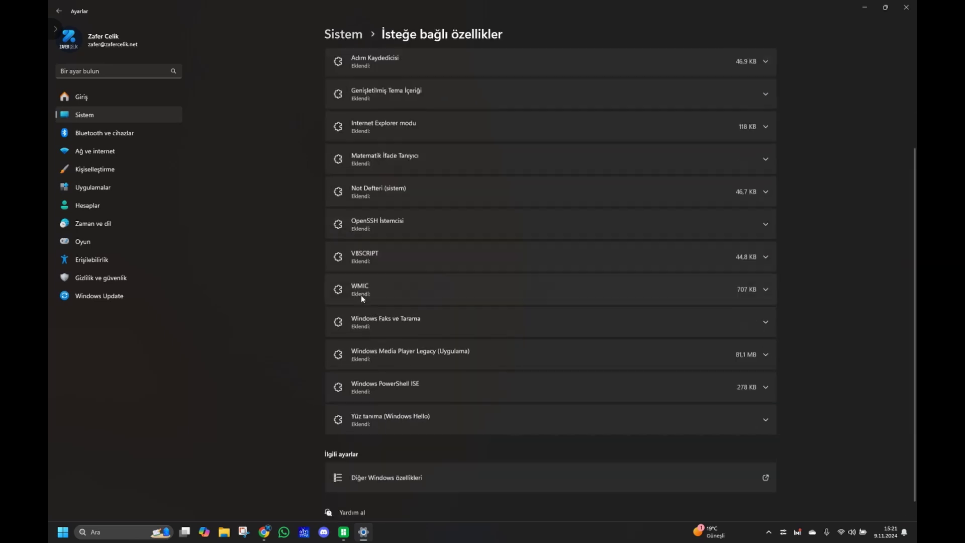
click(444, 343)
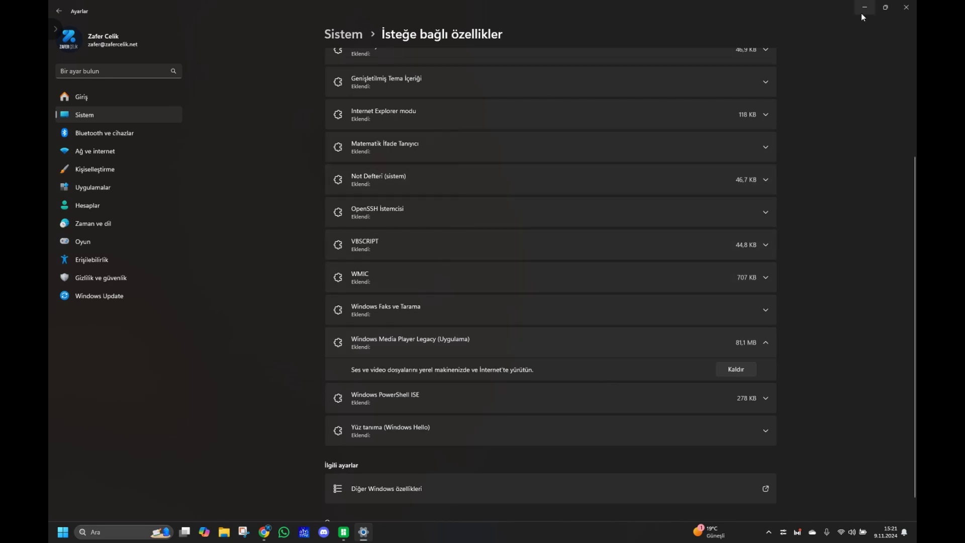
click(907, 7)
Step: Read the wiki's offline Windows Media Player installation instructions and close the browser
scroll(430, 368, down, 6)
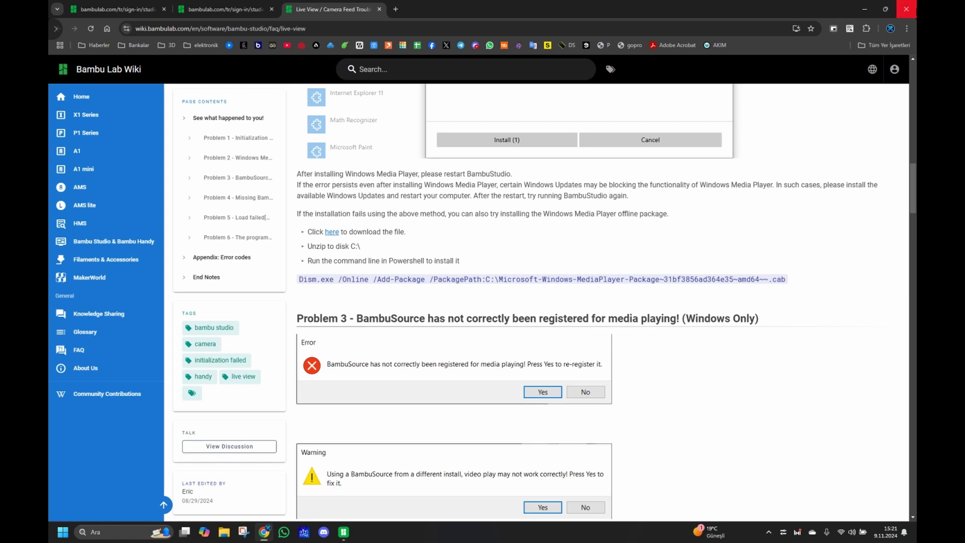
click(907, 10)
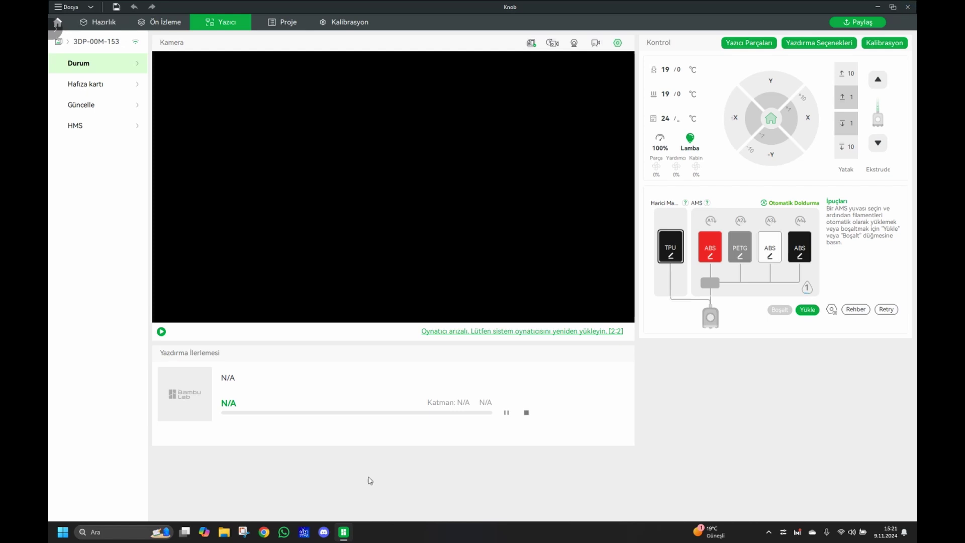
Step: Reopen Windows Settings and look through the Sistem and Giriş pages
click(68, 534)
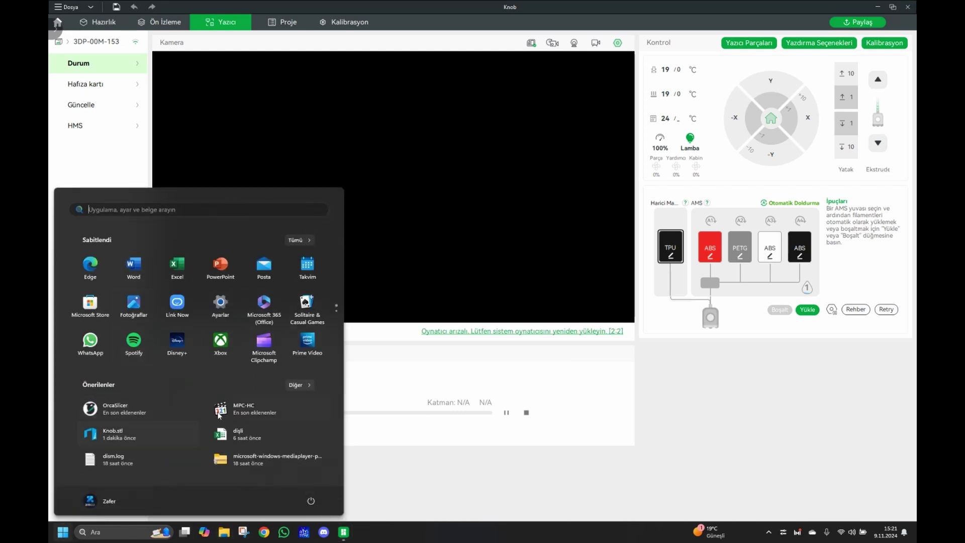
click(221, 303)
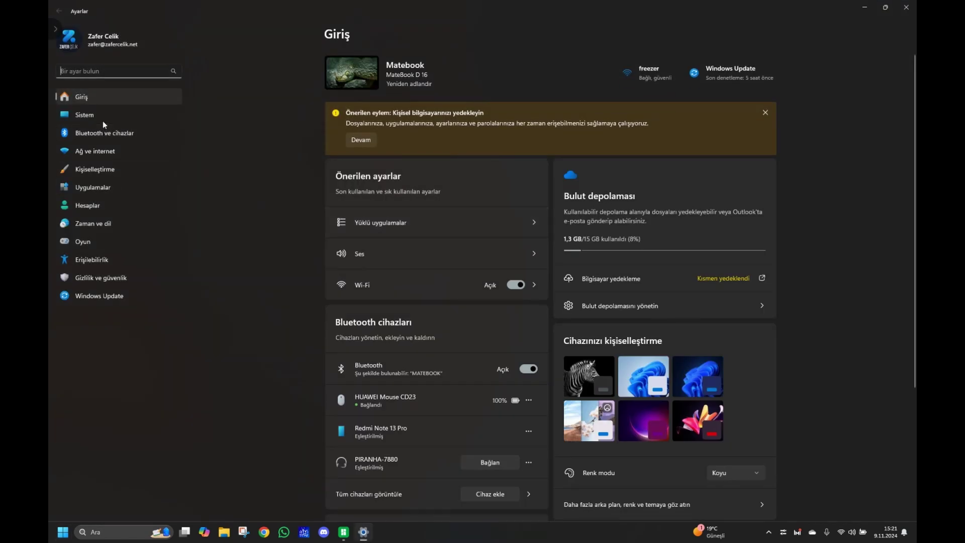
click(103, 120)
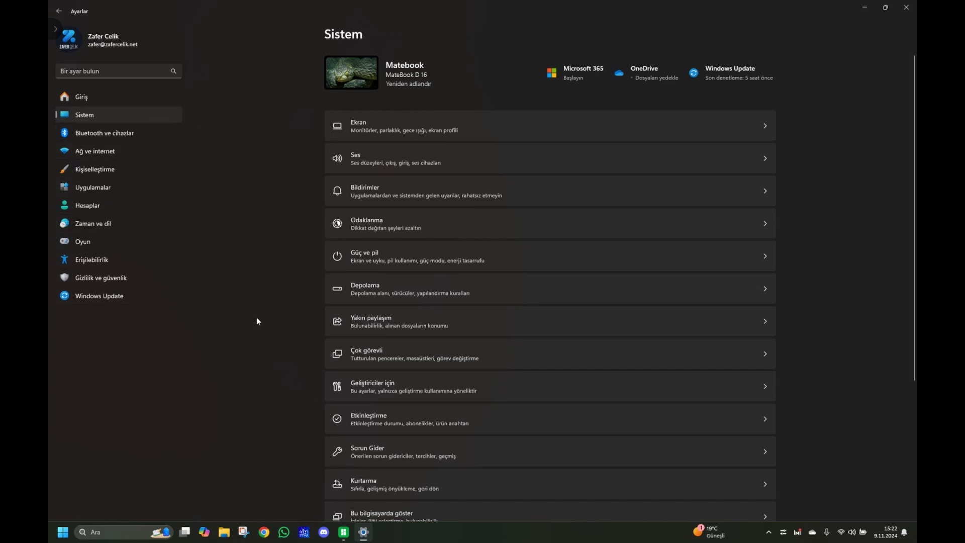
click(93, 98)
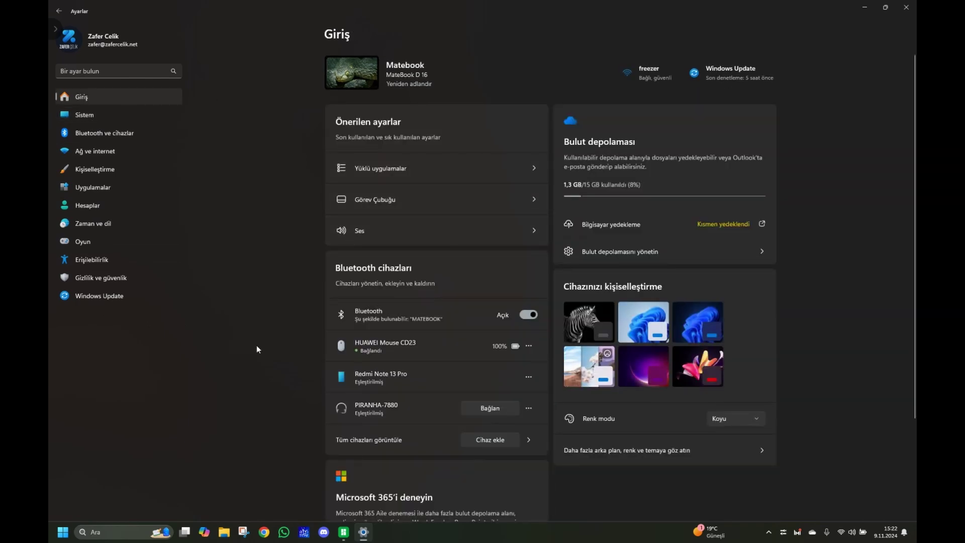
scroll(266, 340, down, 3)
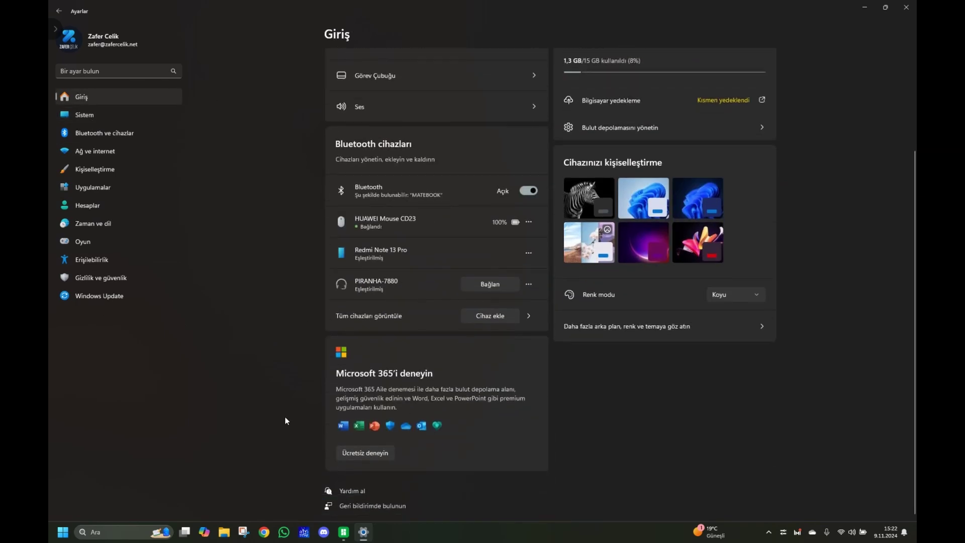
Step: Check the device and Windows specifications on the Sistem bilgisi page under Sistem in Windows Settings
scroll(285, 421, up, 3)
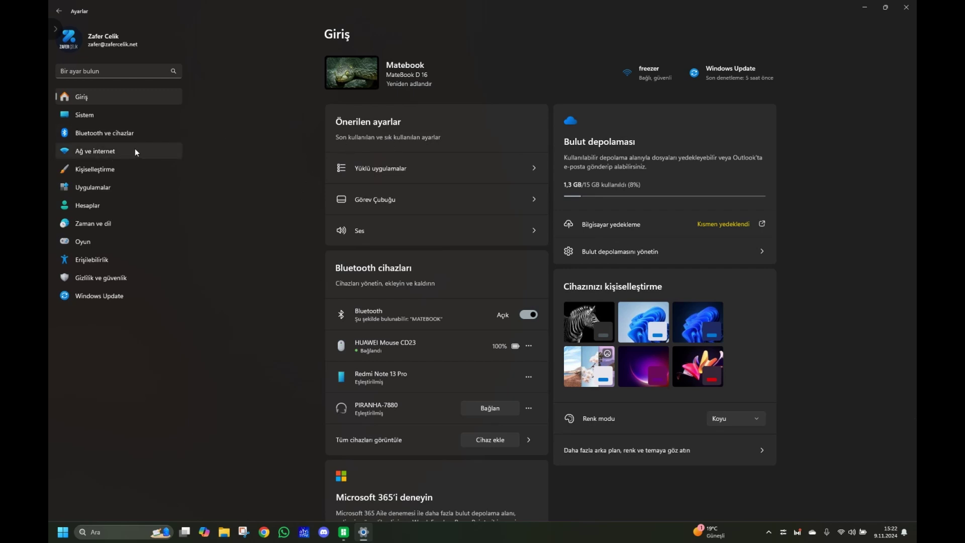
click(129, 113)
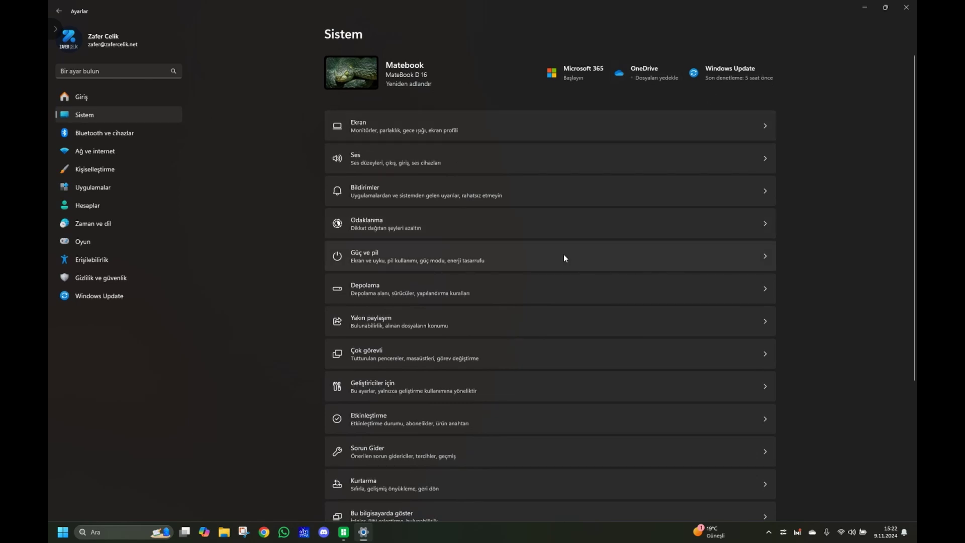
scroll(563, 254, down, 4)
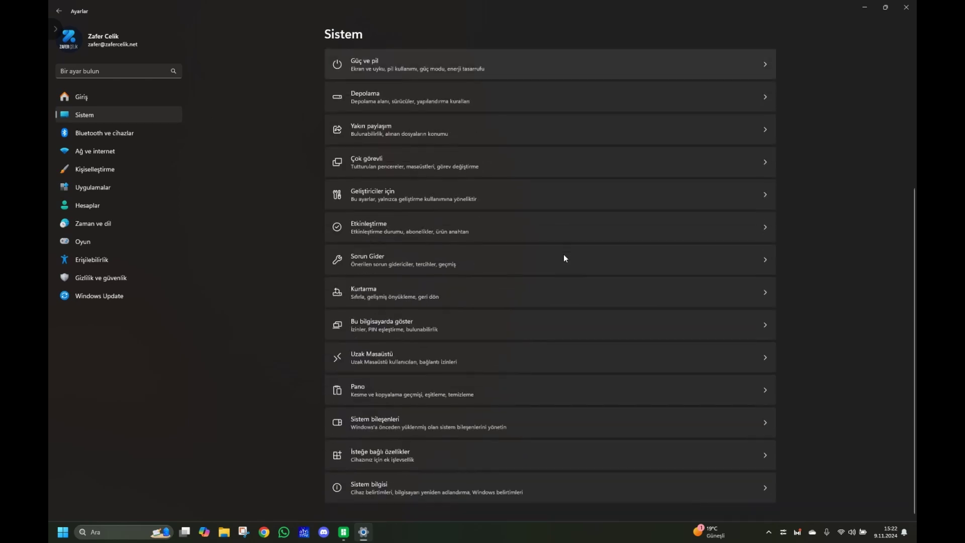
click(431, 497)
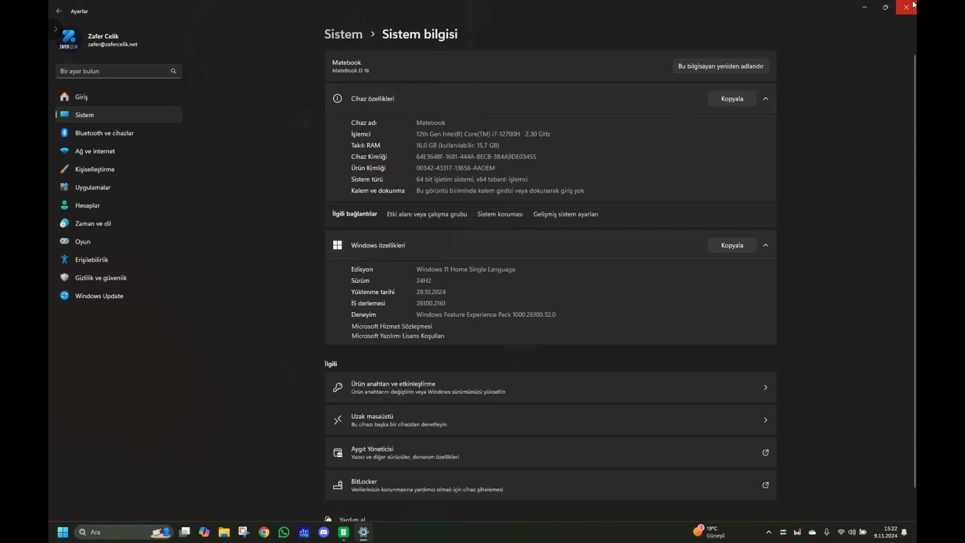
Step: Minimize the Settings window and close Bambu Studio, saving the unsaved changes to the Knob project
key(super+Down)
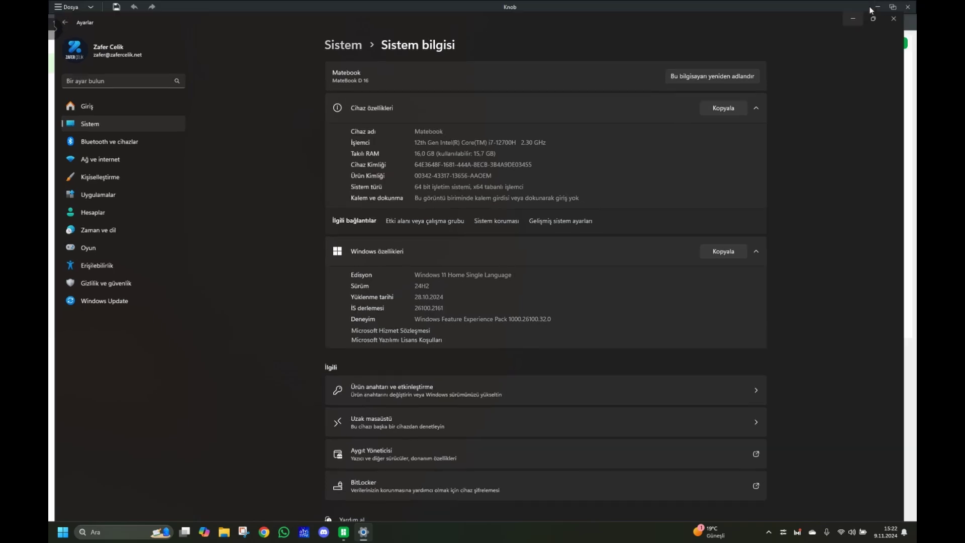
click(871, 10)
click(914, 6)
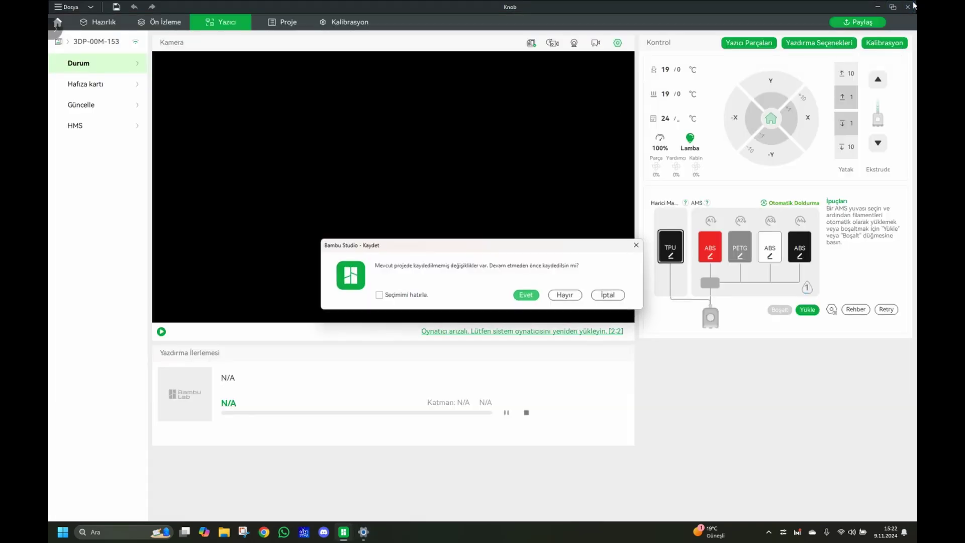
click(534, 298)
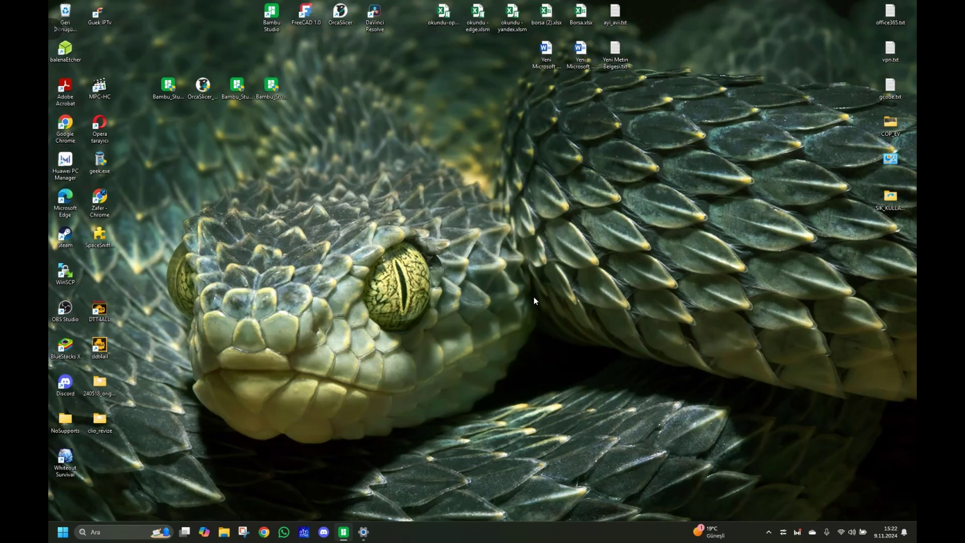
Step: Compare the version numbers in the file names of the Bambu Studio installers on the desktop
click(159, 100)
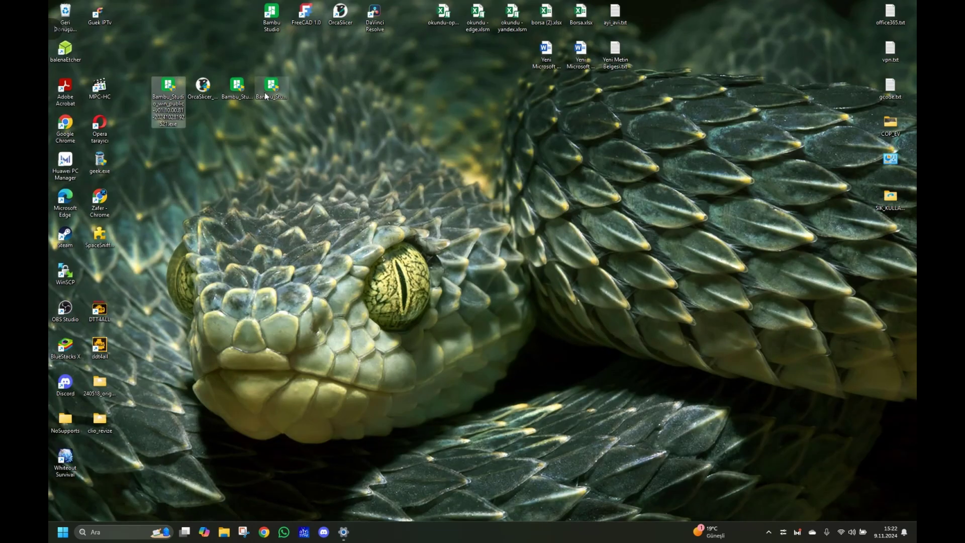
mouse_move(266, 95)
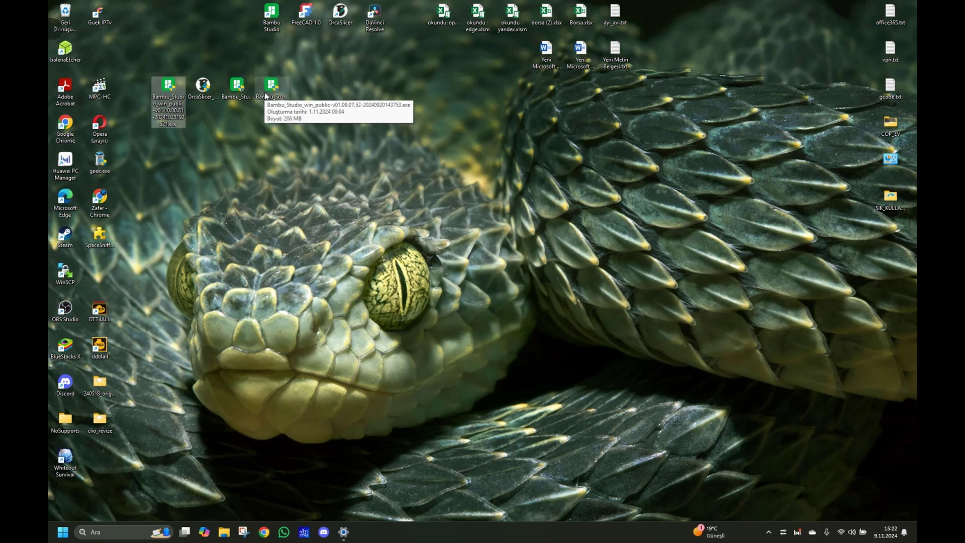
click(286, 94)
click(248, 94)
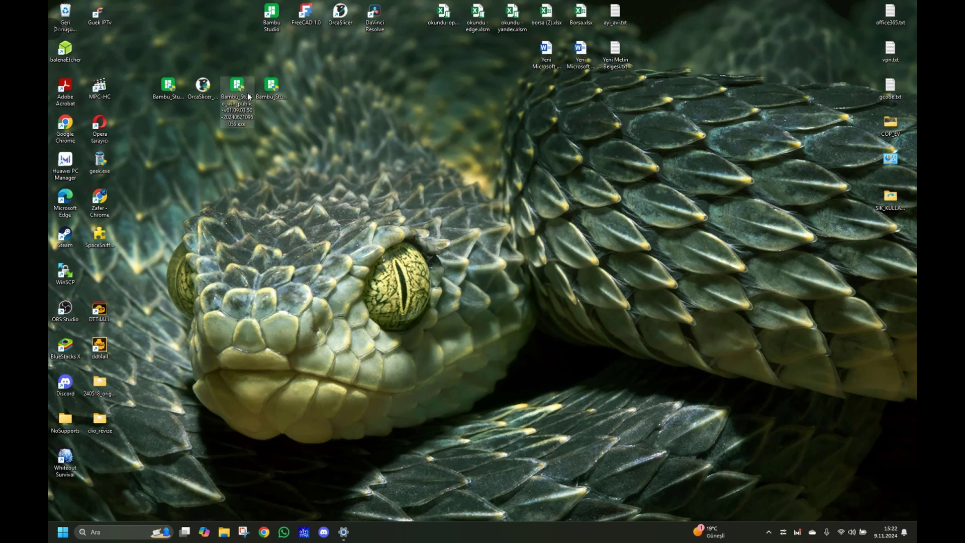
mouse_move(248, 95)
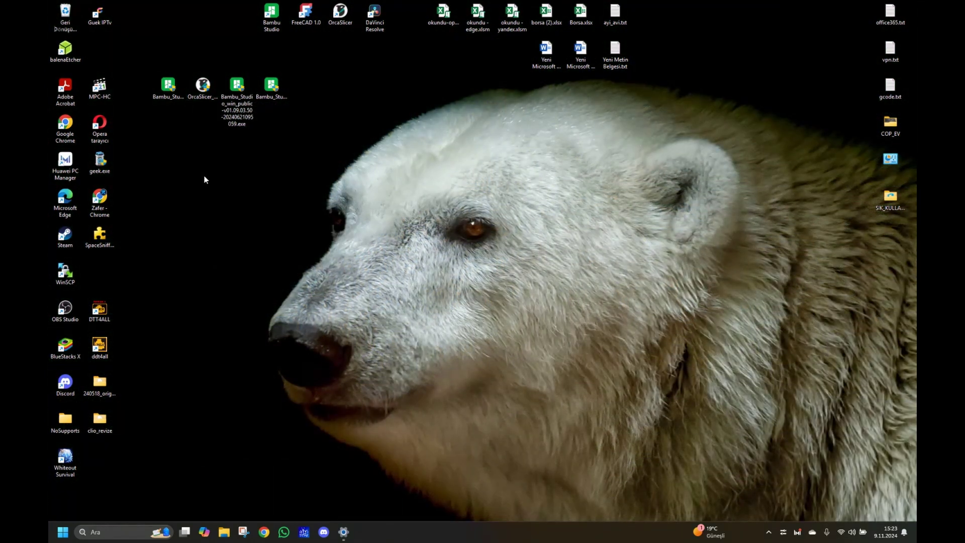
Step: Launch the Bambu Studio v01.10.00.81 installer from the desktop and allow it to run
click(158, 98)
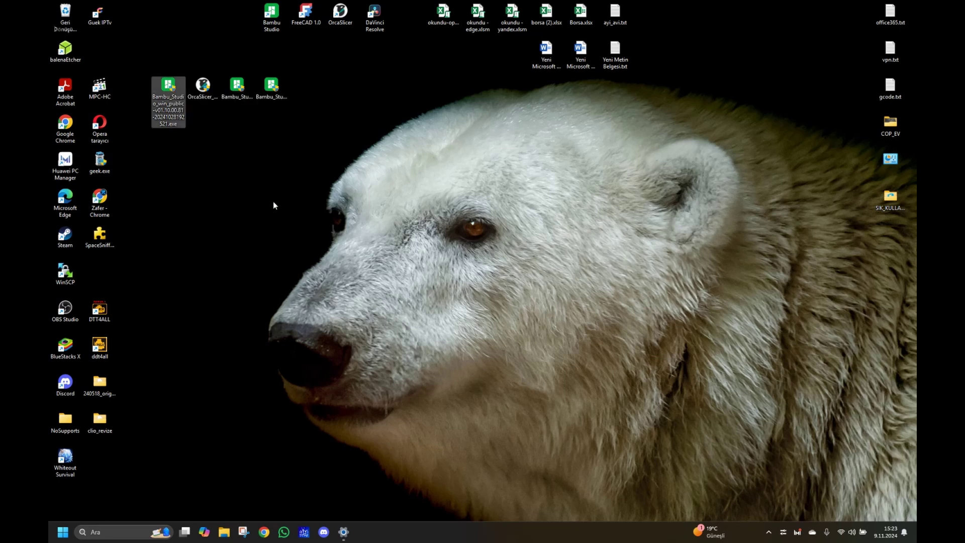
mouse_move(165, 92)
double_click(163, 88)
click(398, 335)
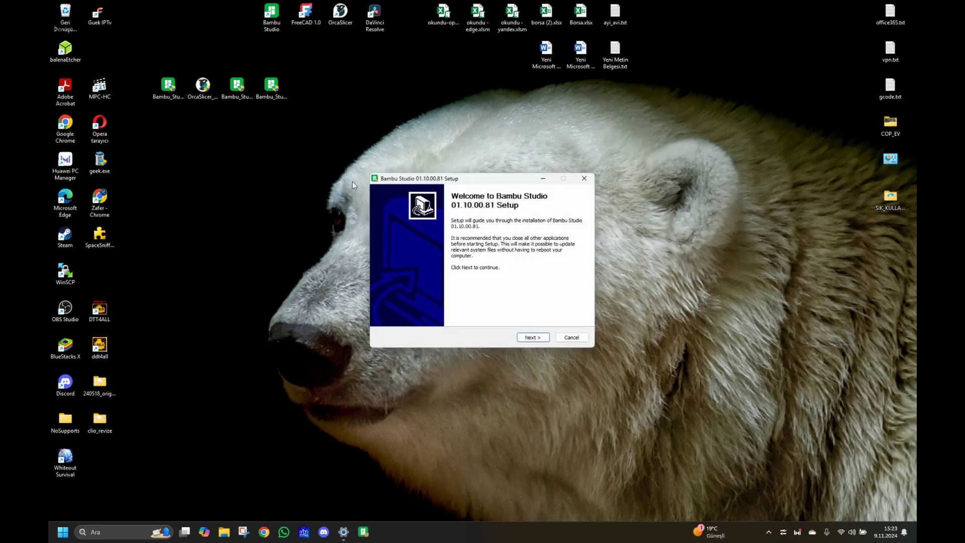
Step: Accept the license agreement, install Bambu Studio 01.10.00.81, and finish the setup wizard
click(532, 338)
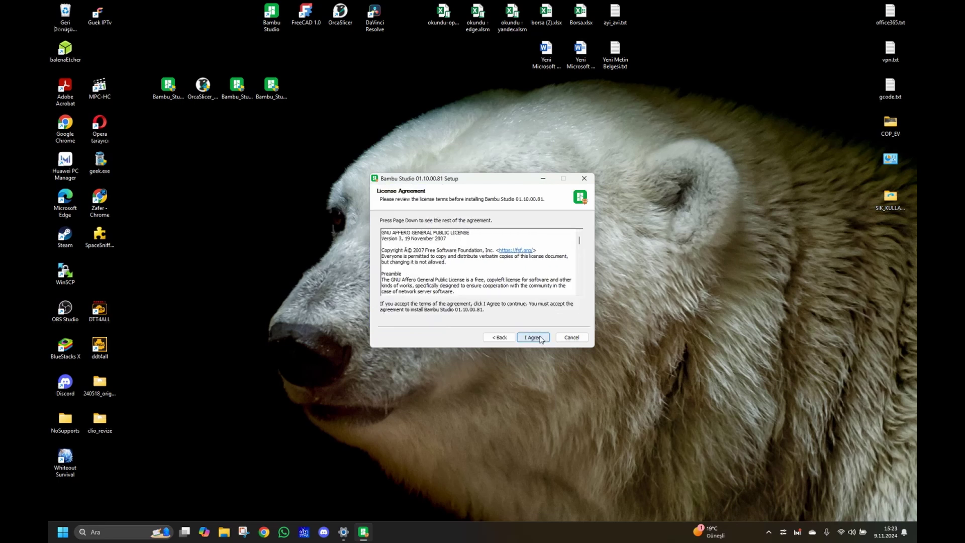
click(539, 338)
click(540, 339)
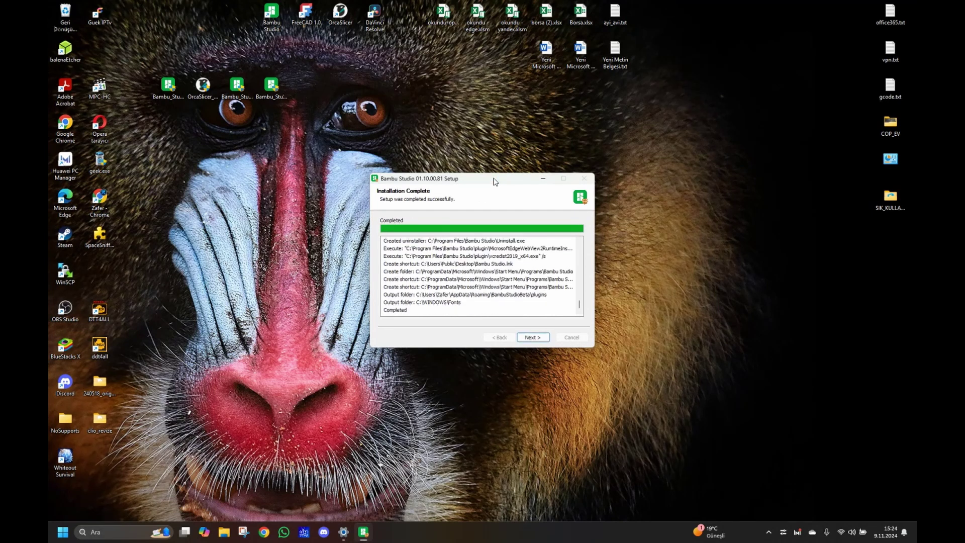
click(545, 340)
click(544, 338)
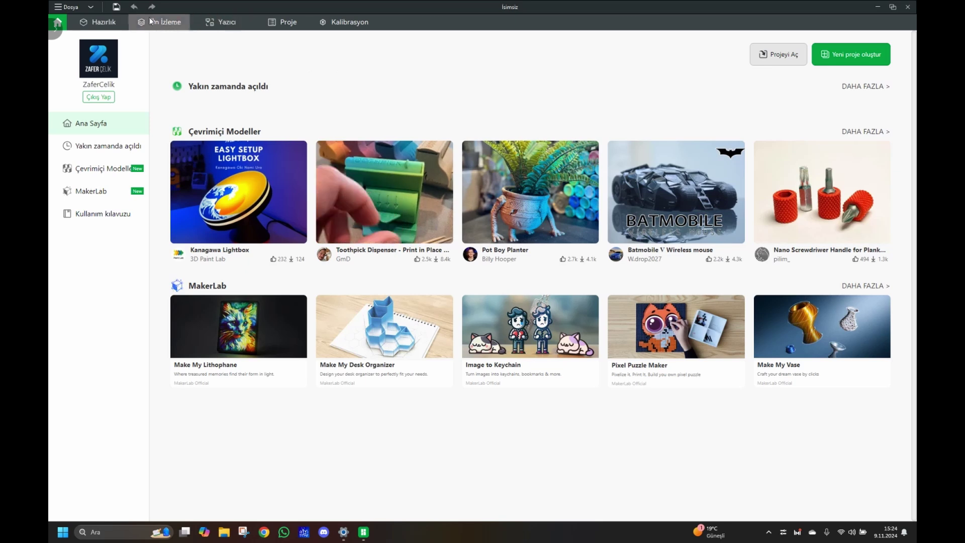
Step: Play the camera live view on the printer's status page to test the feed, and close Bambu Studio
click(227, 22)
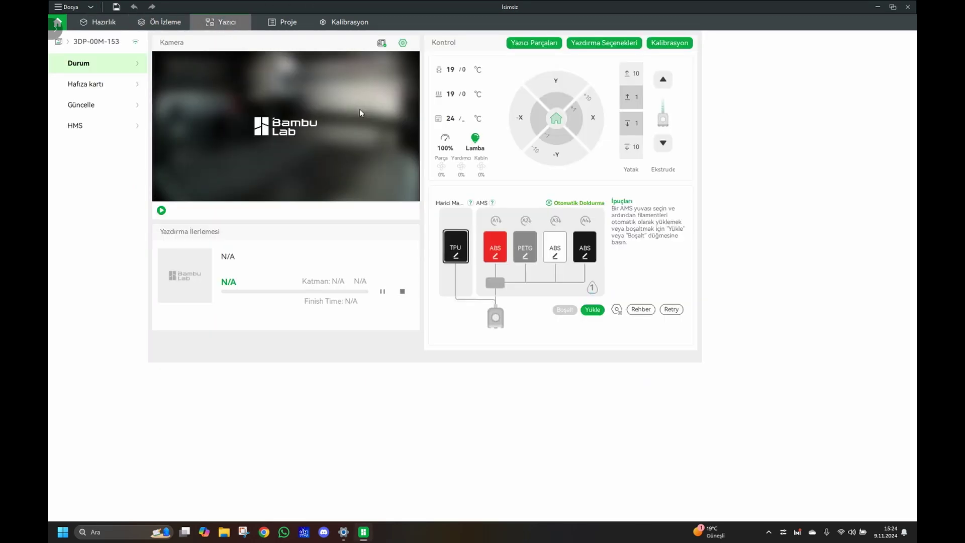
click(169, 335)
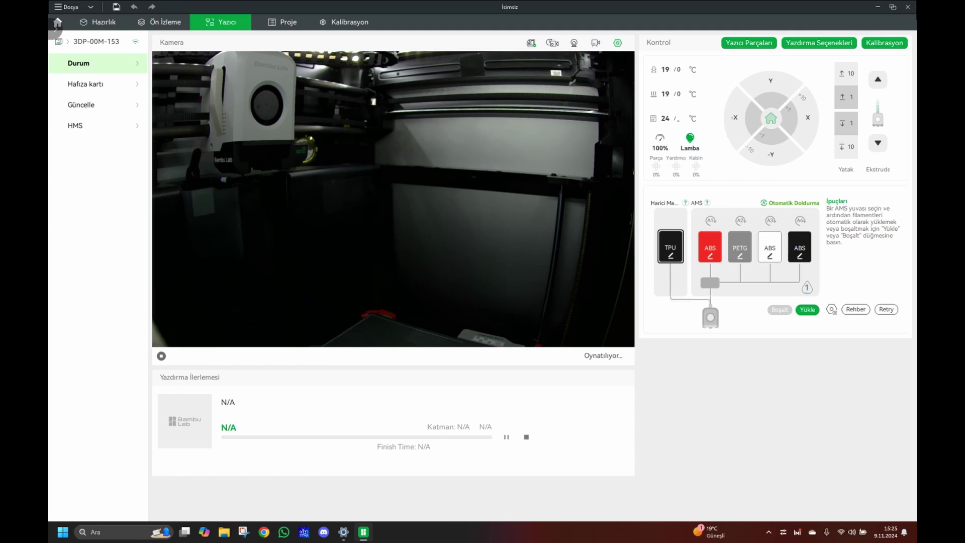
click(907, 8)
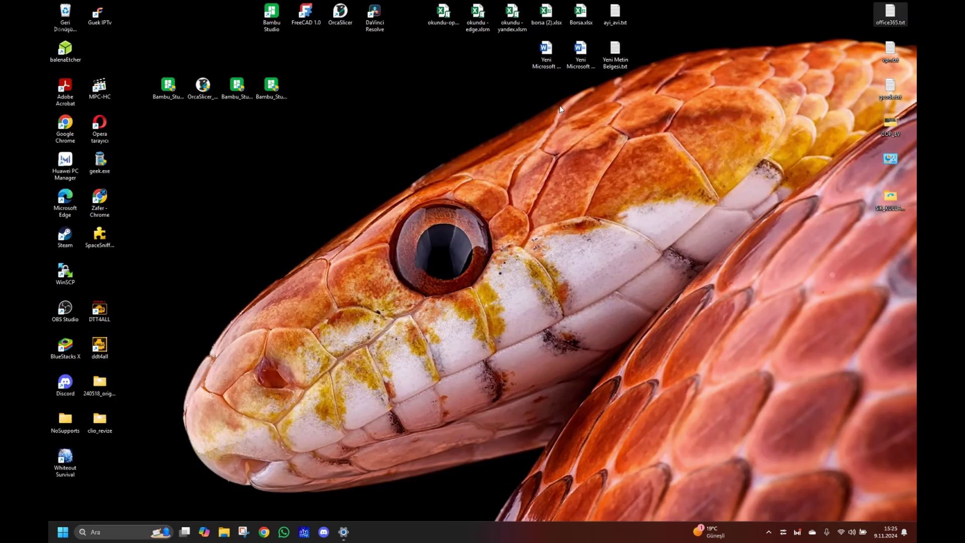